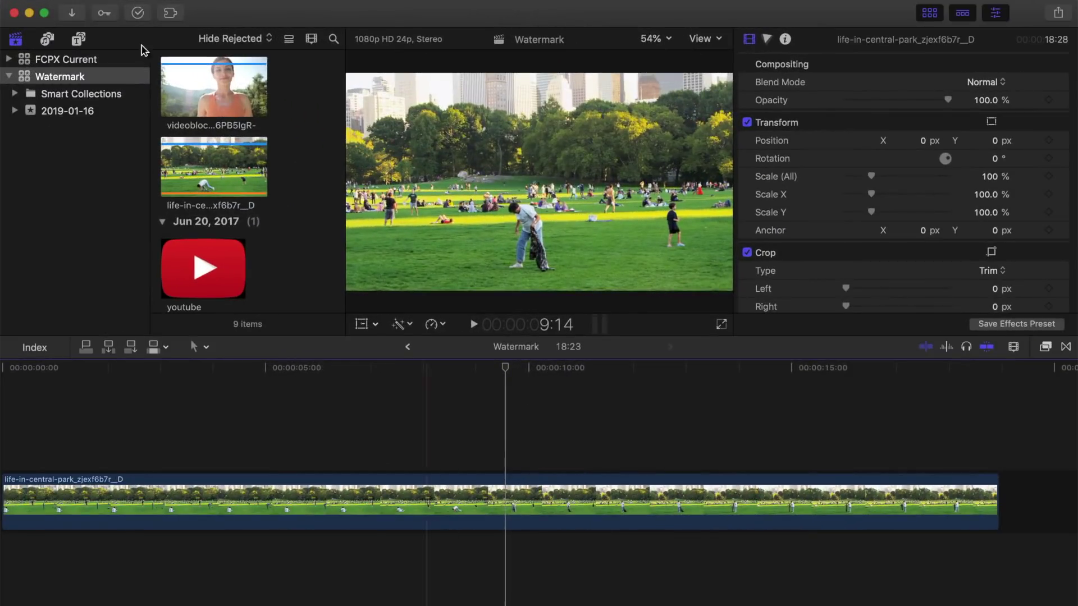
Find Basic Title via a 'basic' search and place it above the Central Park clip for its full 18:23.
click(80, 39)
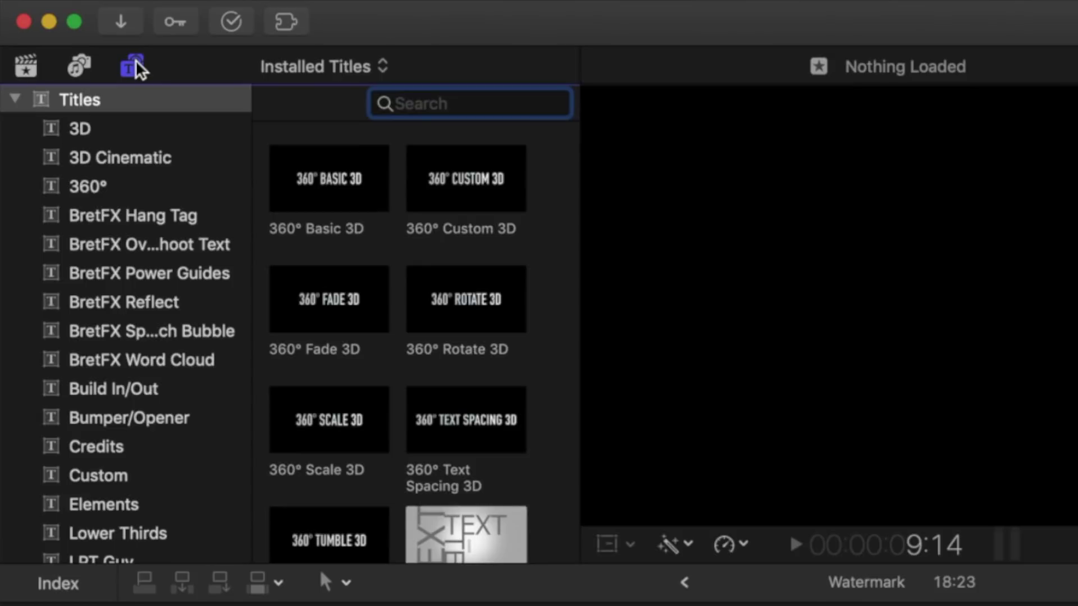
click(96, 100)
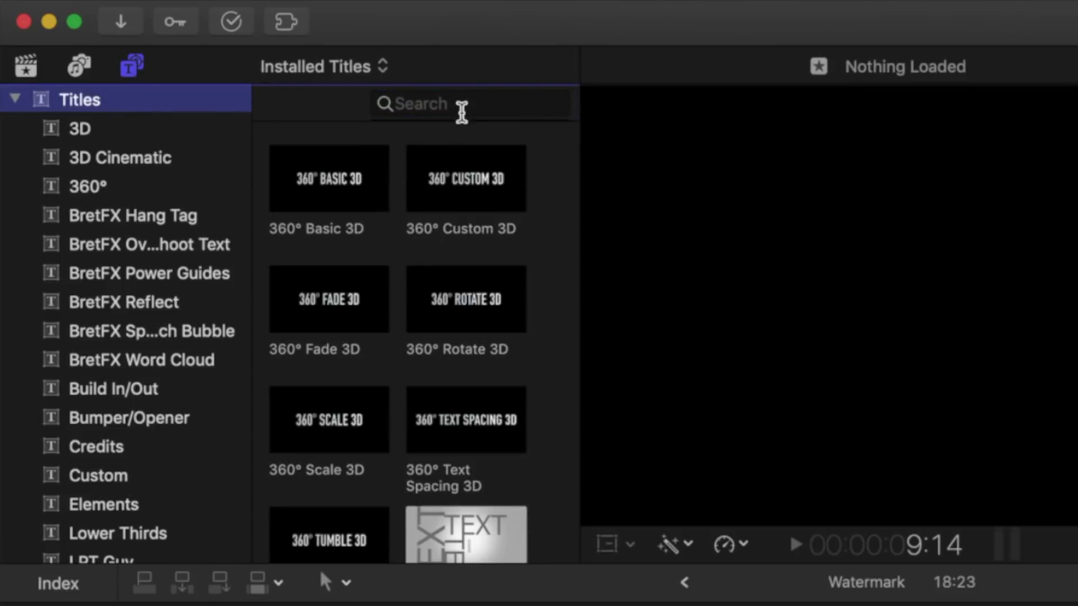
click(462, 112)
text(basic)
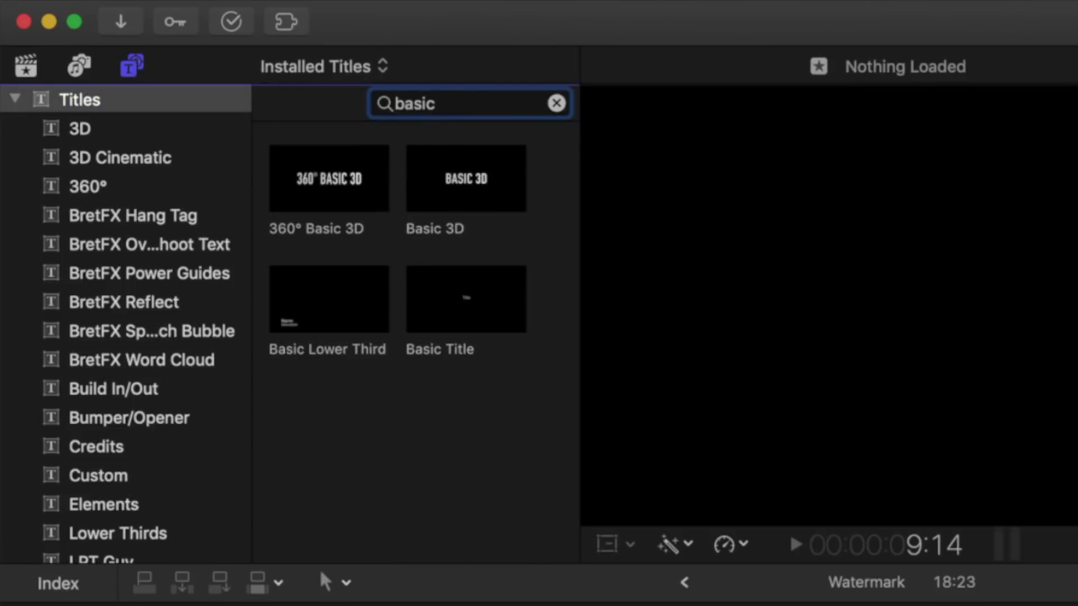
click(453, 304)
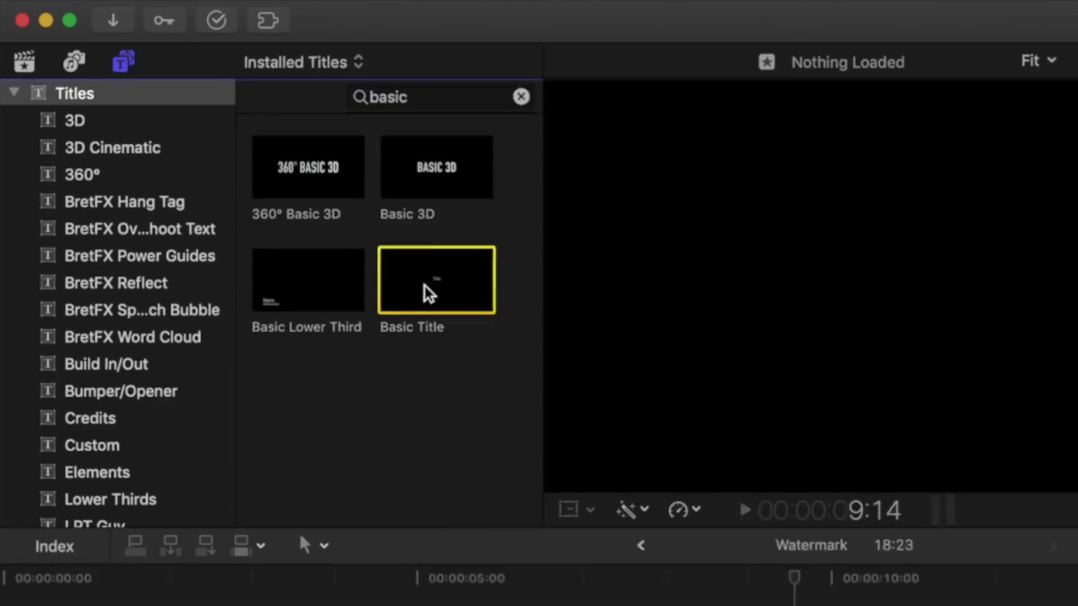
drag(455, 306, 294, 449)
drag(174, 271, 3, 441)
drag(559, 461, 1025, 456)
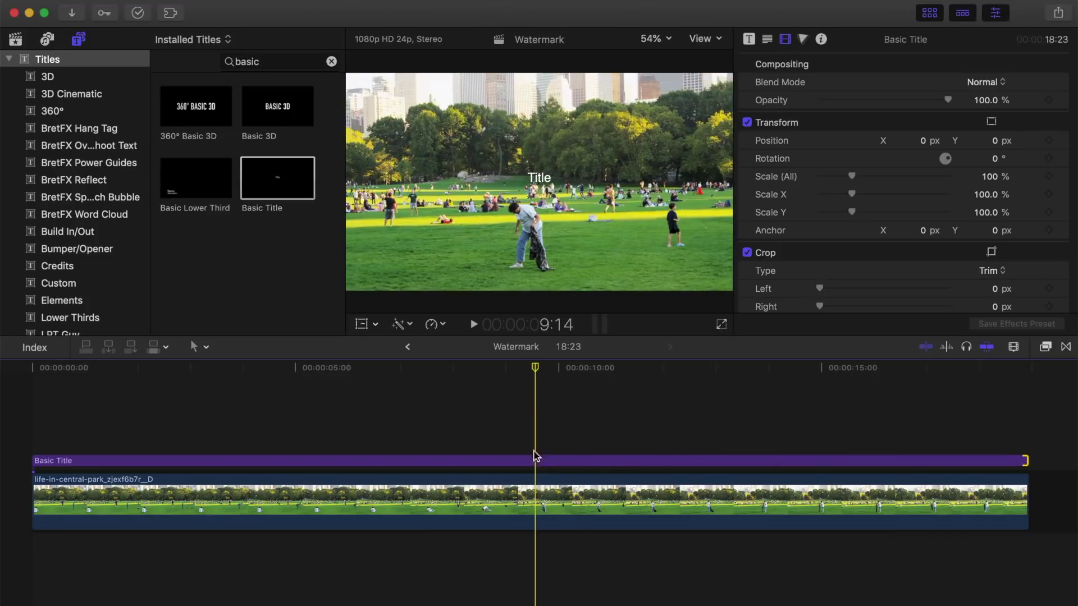
Change the title text to WATERMARK in Hiragino Kaku Gothic Std at size 182.
double_click(536, 178)
text(WATERMARK)
click(767, 40)
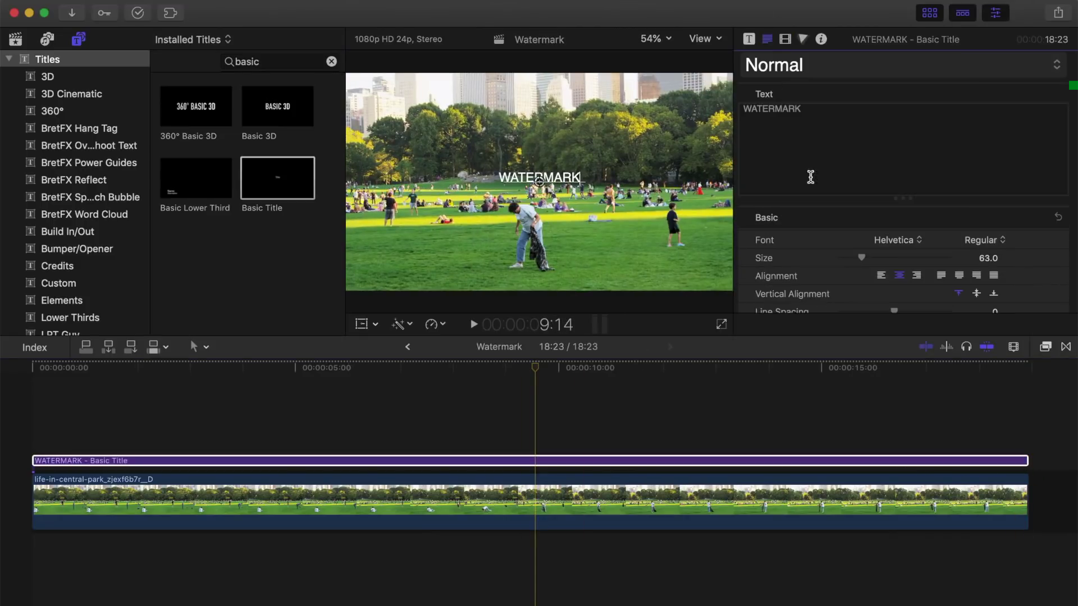
click(918, 241)
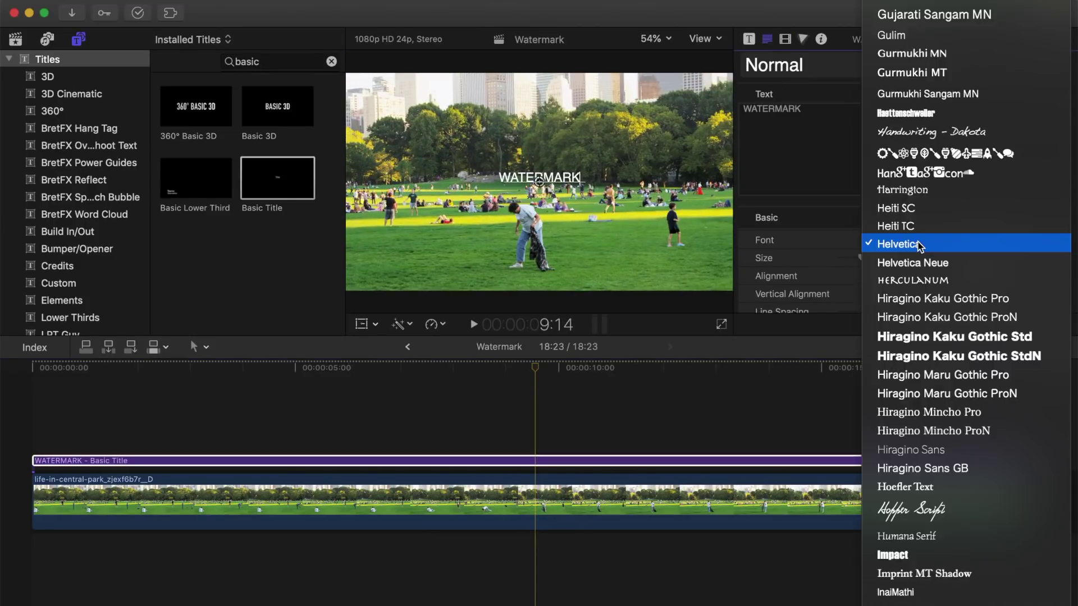
click(921, 336)
drag(875, 258, 910, 272)
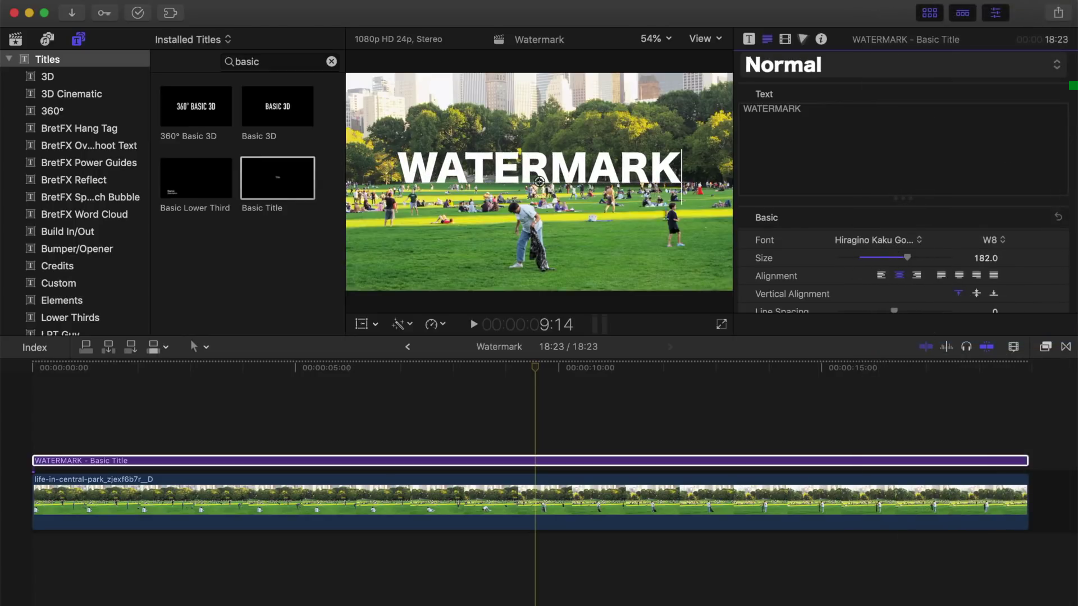
Rotate the WATERMARK title about 30° clockwise so it runs upper left to lower right.
click(362, 325)
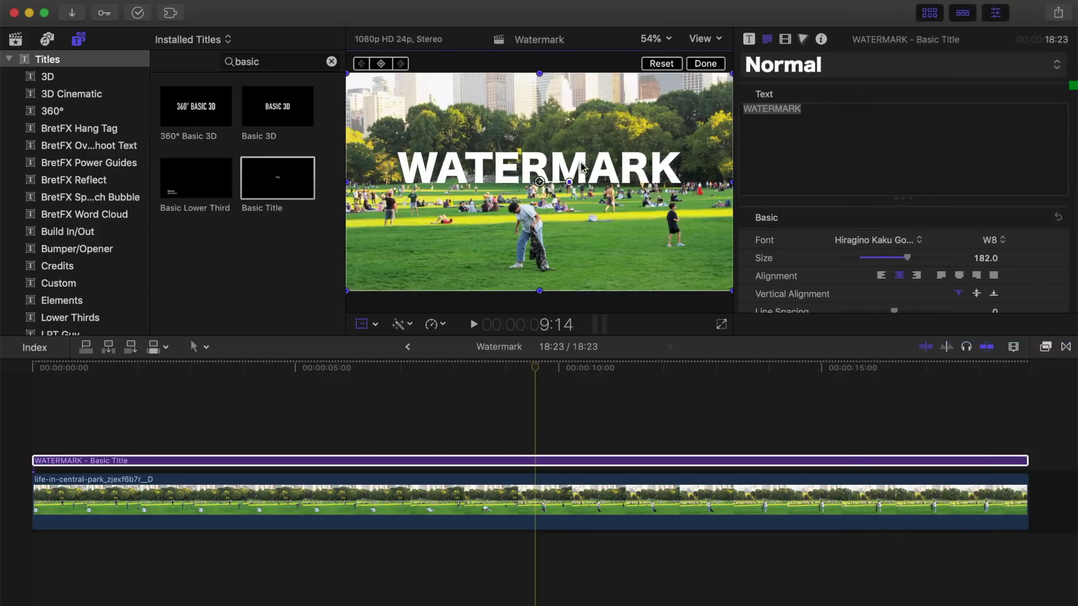
drag(569, 182, 542, 200)
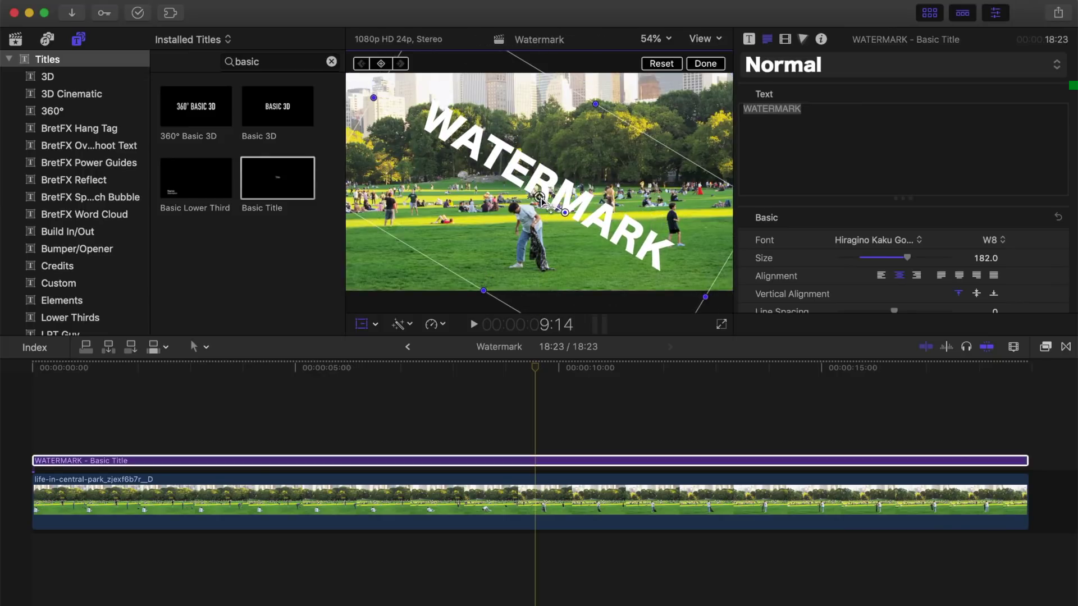
click(709, 63)
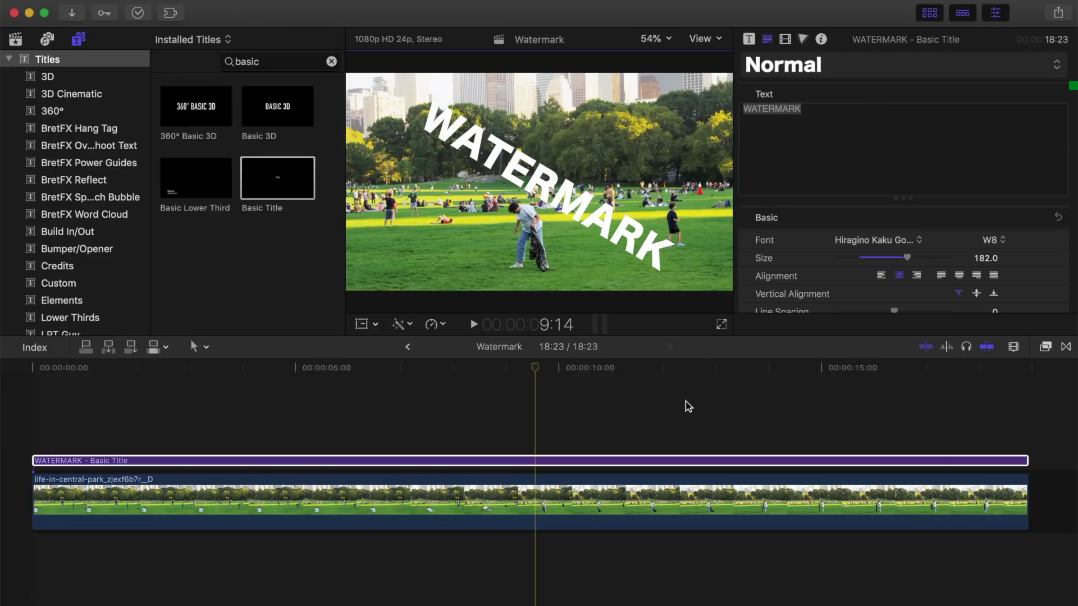
Set the WATERMARK title's blend mode to Soft Light and preview it from the start.
click(547, 461)
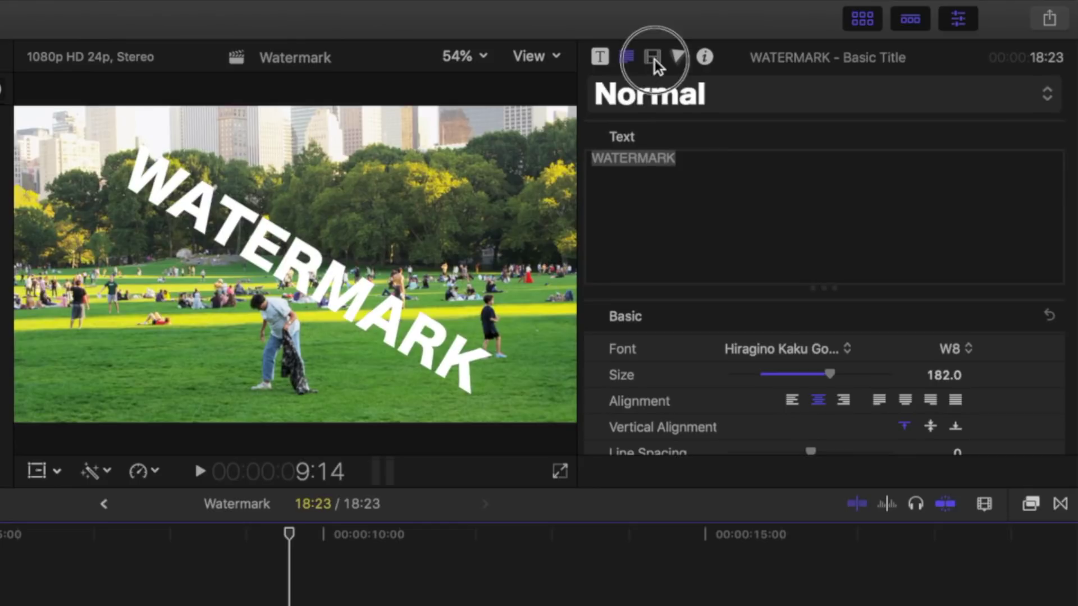
click(653, 57)
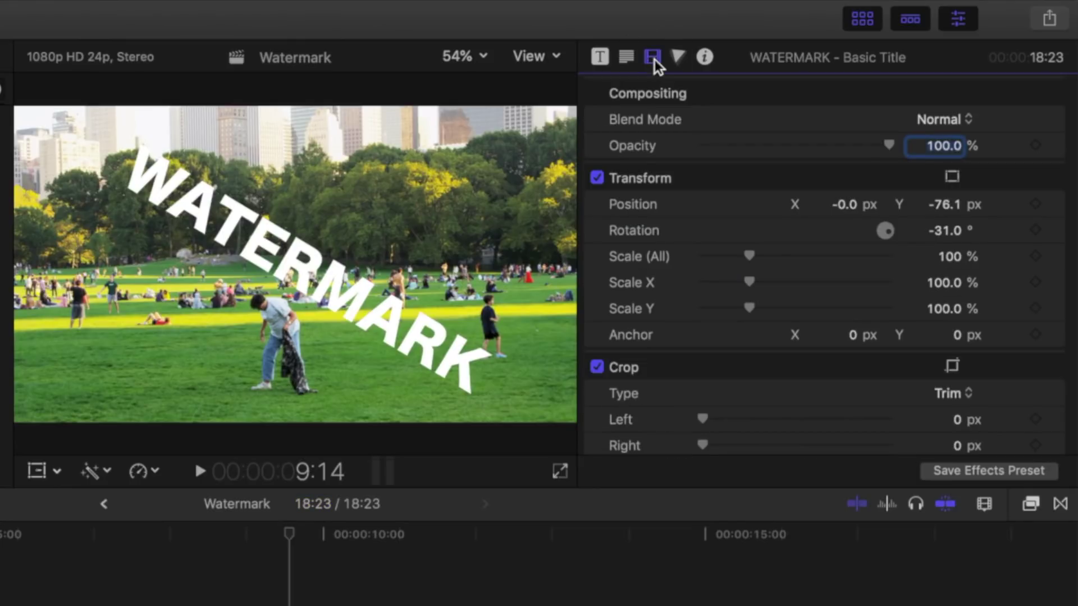
click(955, 123)
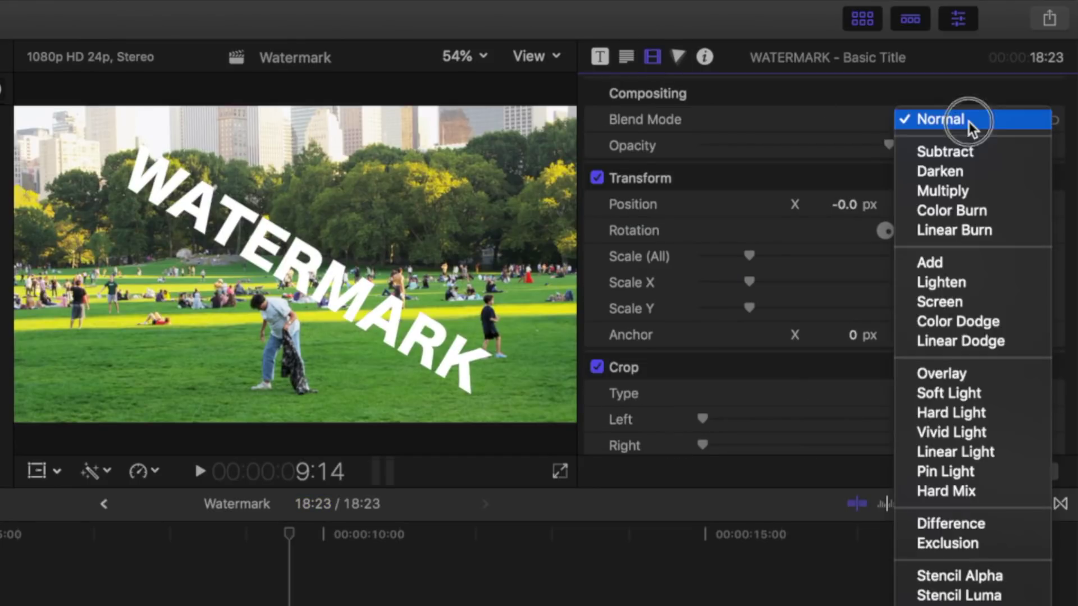
click(1021, 393)
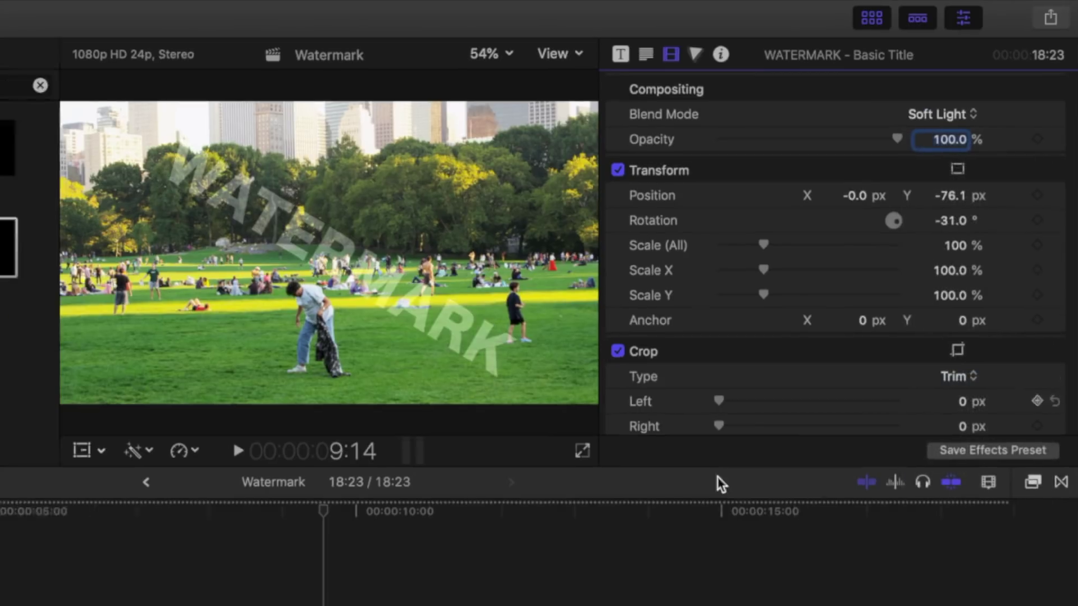
key(Home)
key(space)
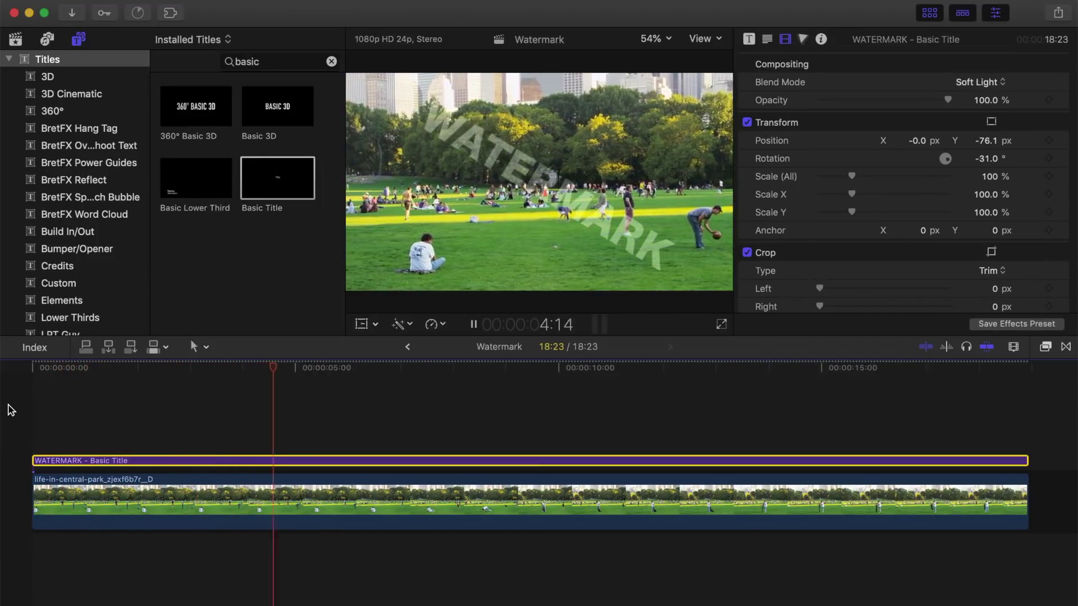
key(space)
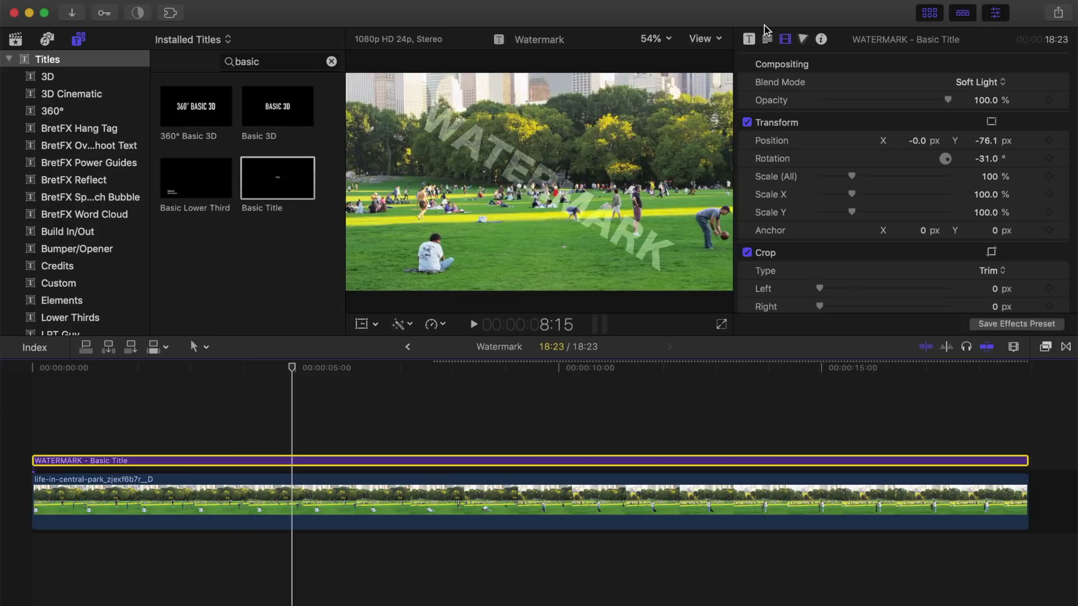
Switch the title's blend mode to Overlay and play back to compare.
click(1002, 85)
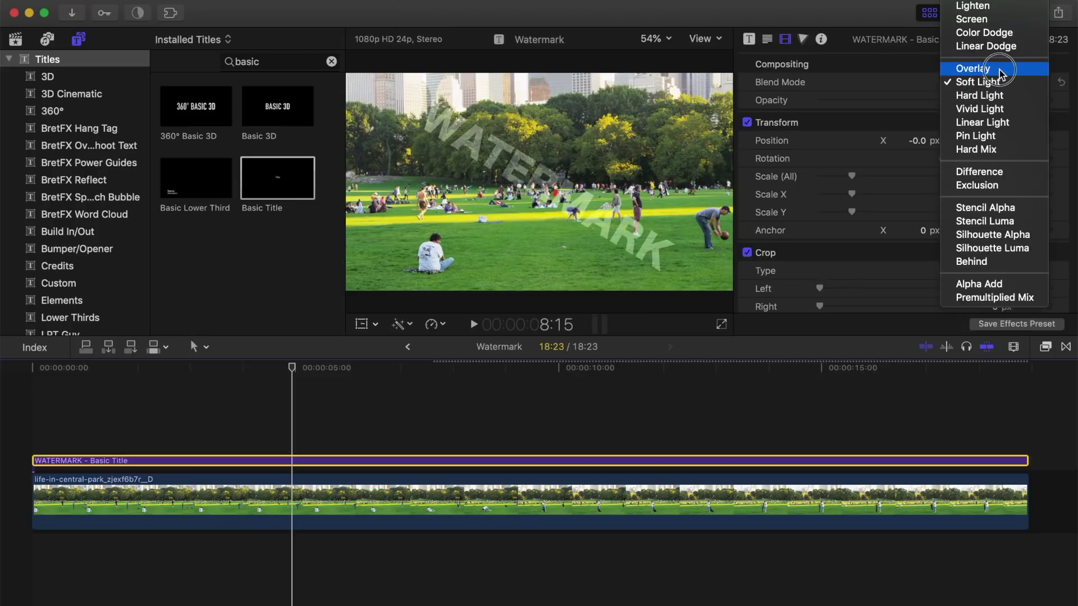
click(1002, 69)
key(space)
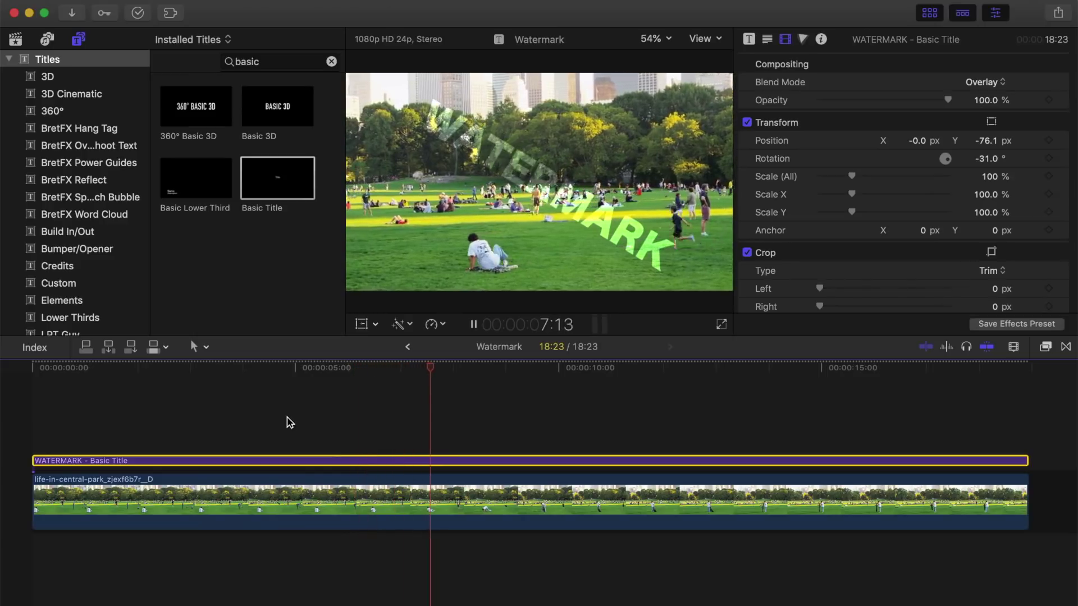
key(space)
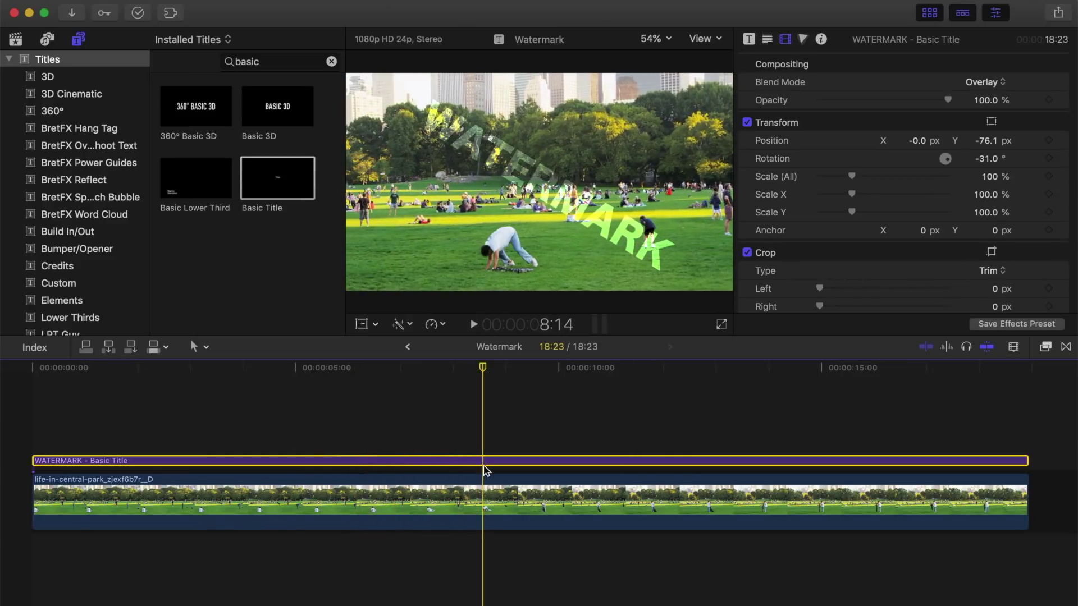
Replace the WATERMARK title with the Logo clip, stretched above the park clip to its end.
key(Delete)
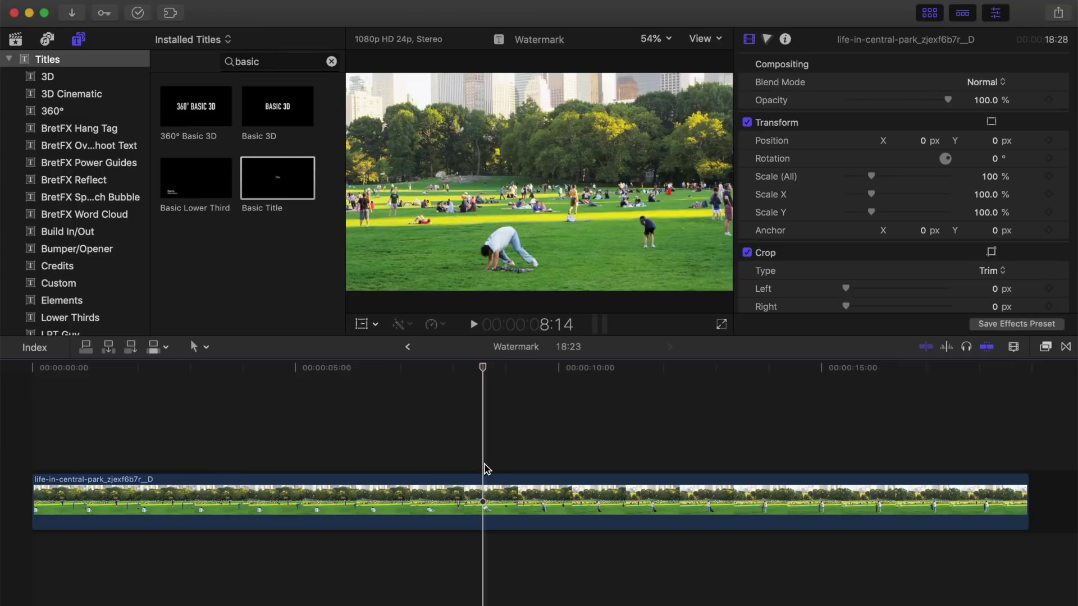
click(16, 40)
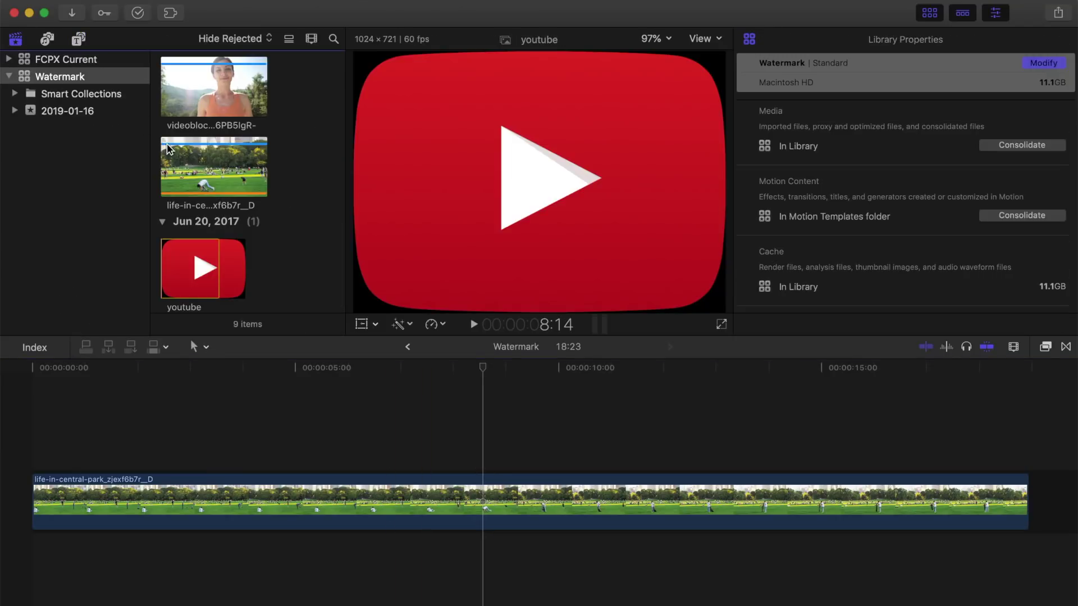
scroll(167, 148, up, 6)
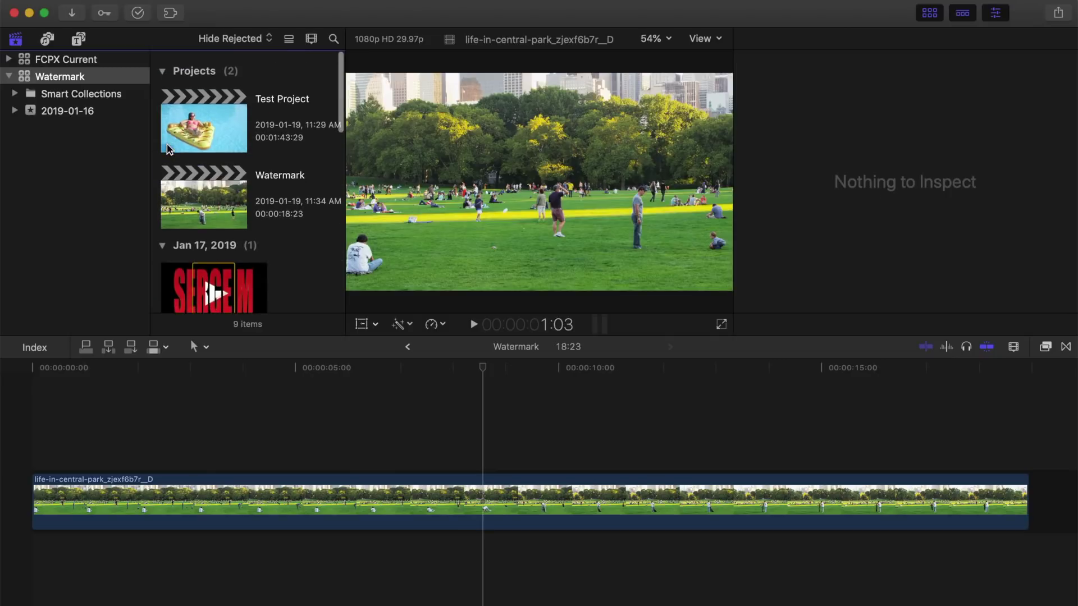
scroll(167, 148, down, 1)
click(216, 239)
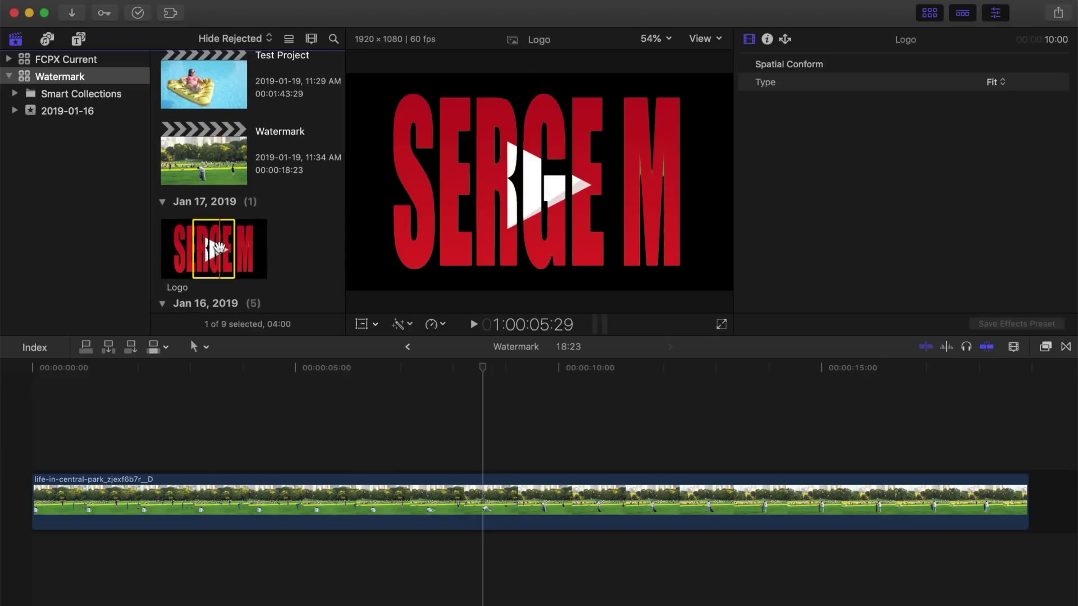
drag(202, 278, 31, 433)
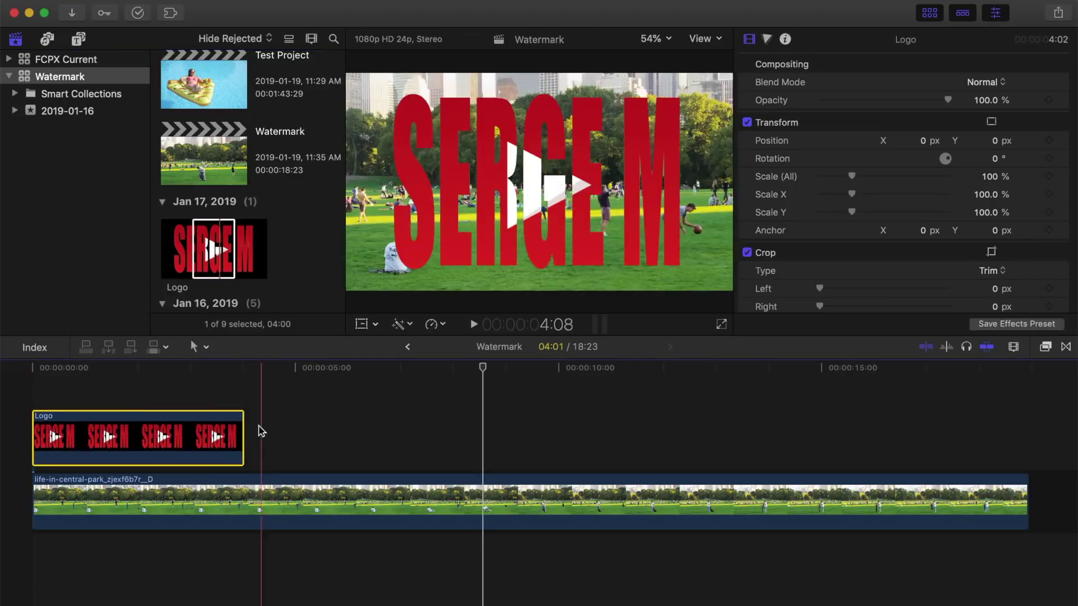
drag(243, 437, 1031, 438)
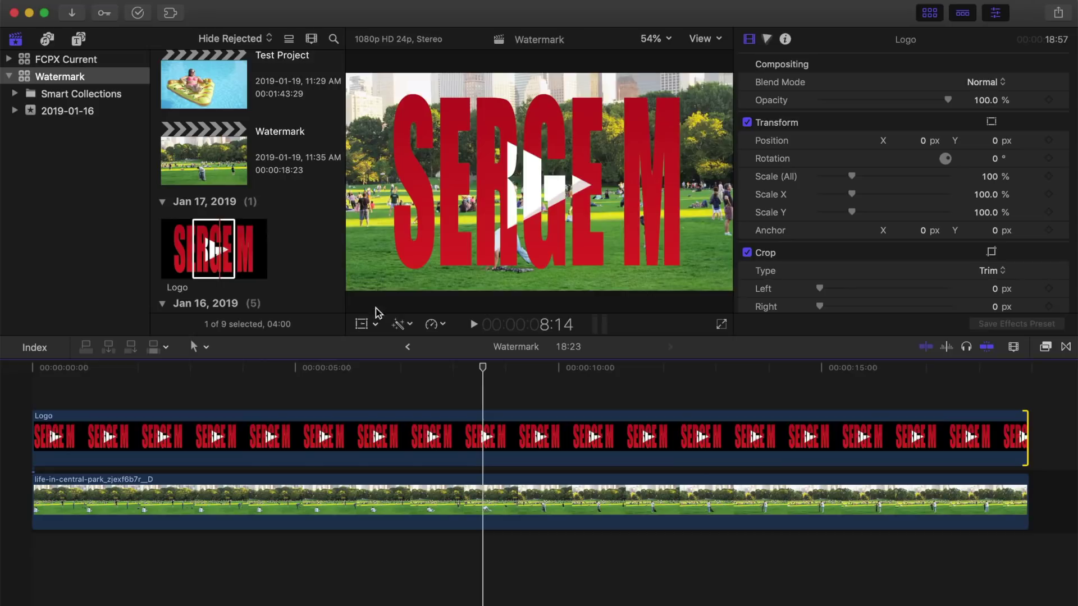
Shrink the logo to 21%, move it to the lower-right corner, and blend it with Soft Light.
click(362, 325)
drag(853, 178, 829, 183)
drag(538, 181, 701, 269)
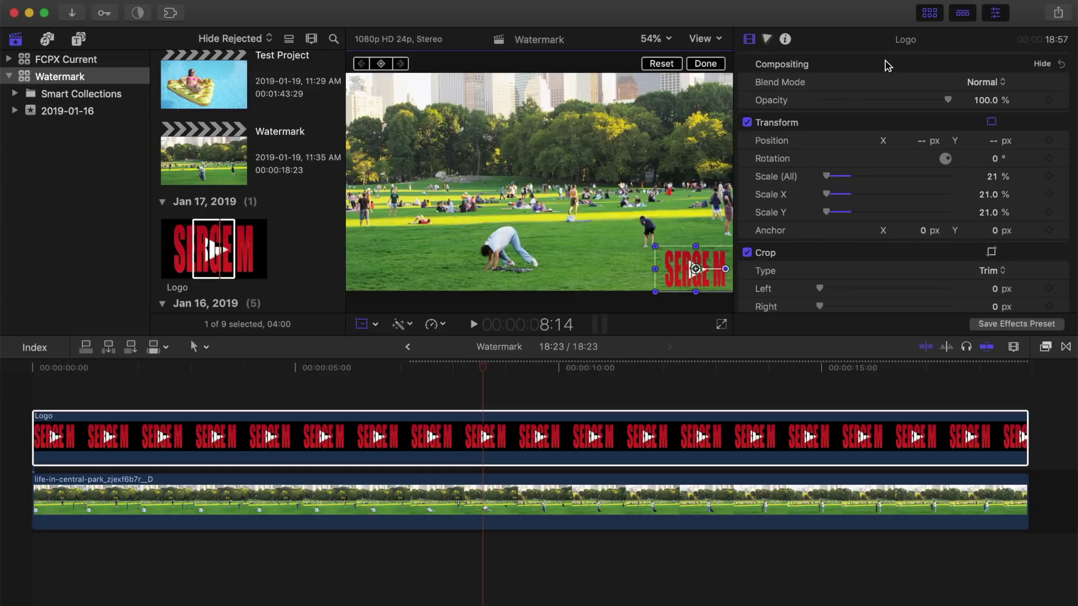
click(999, 84)
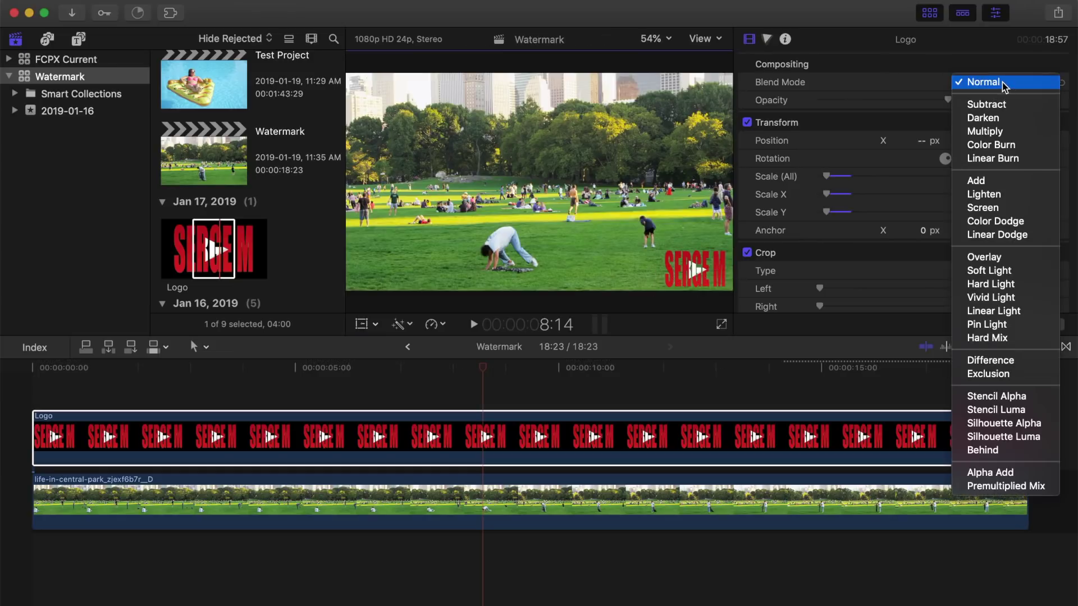
click(989, 270)
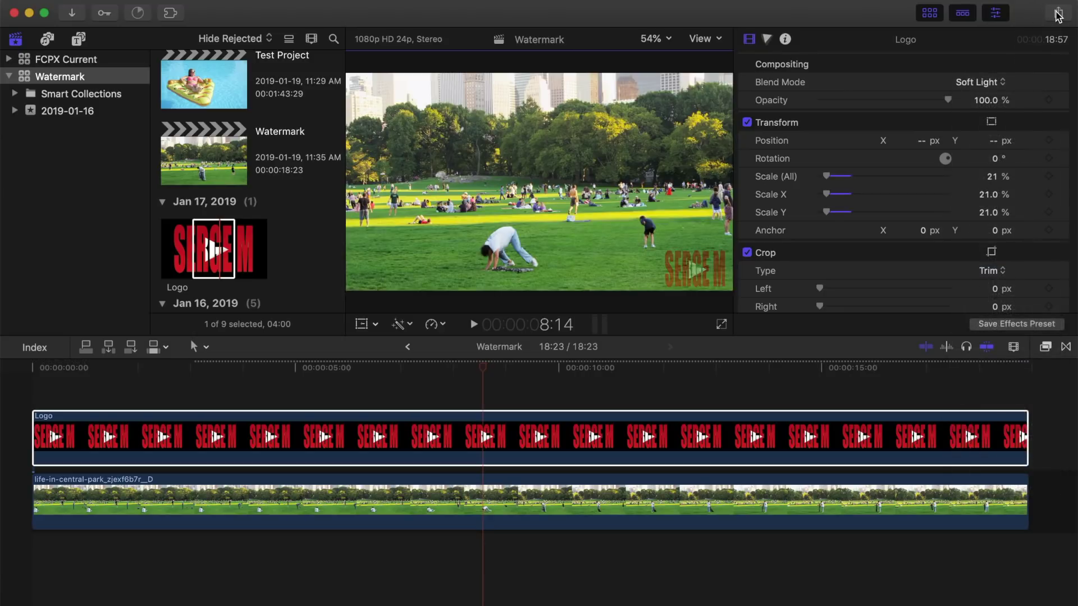
Export the Watermark project as a master file and play the result.
click(1058, 14)
click(975, 109)
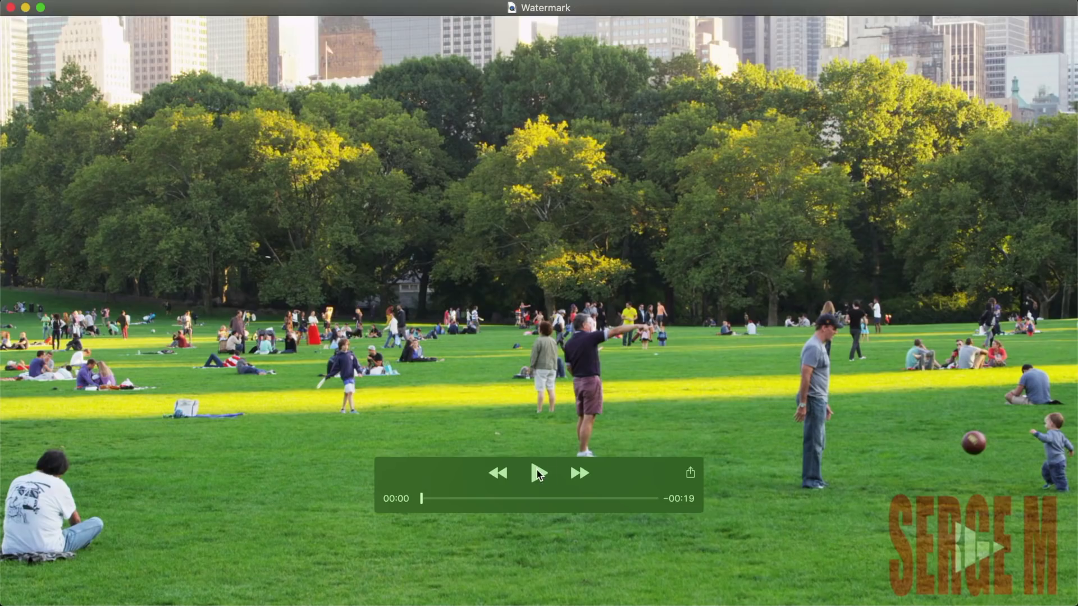
click(536, 470)
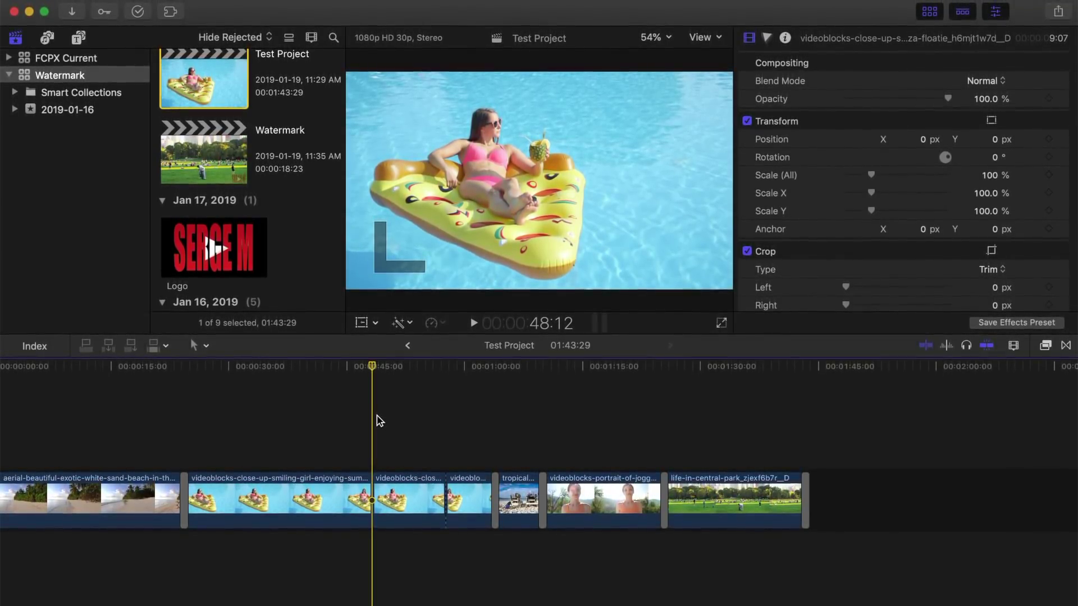
Connect a Basic Title, set it to Hiragino W8 at size 174, and blend it with Soft Light.
click(78, 38)
key(ctrl+t)
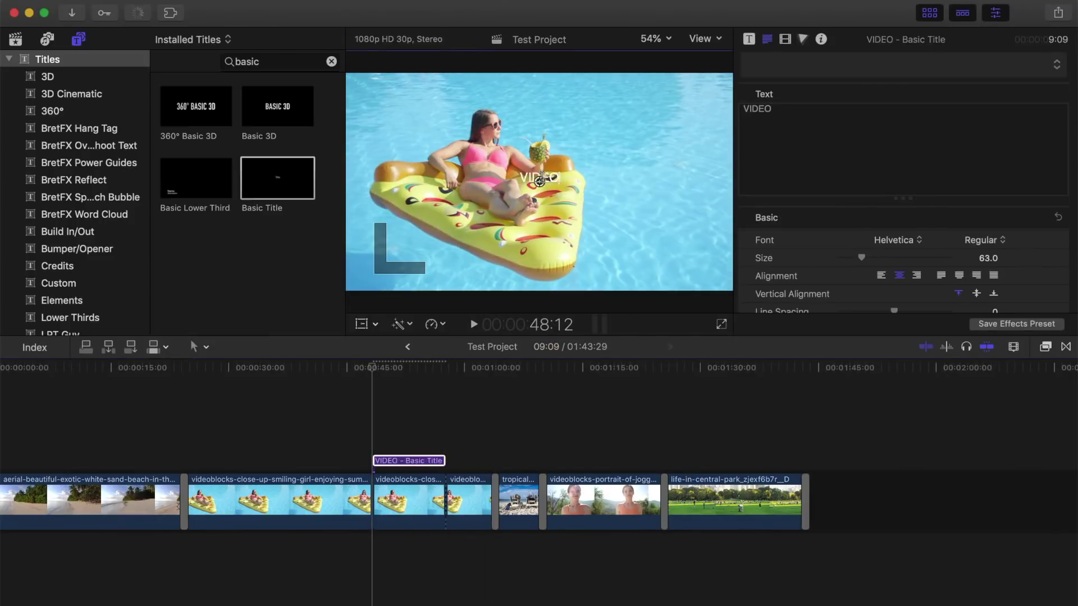
click(1000, 306)
click(951, 364)
drag(887, 257, 904, 258)
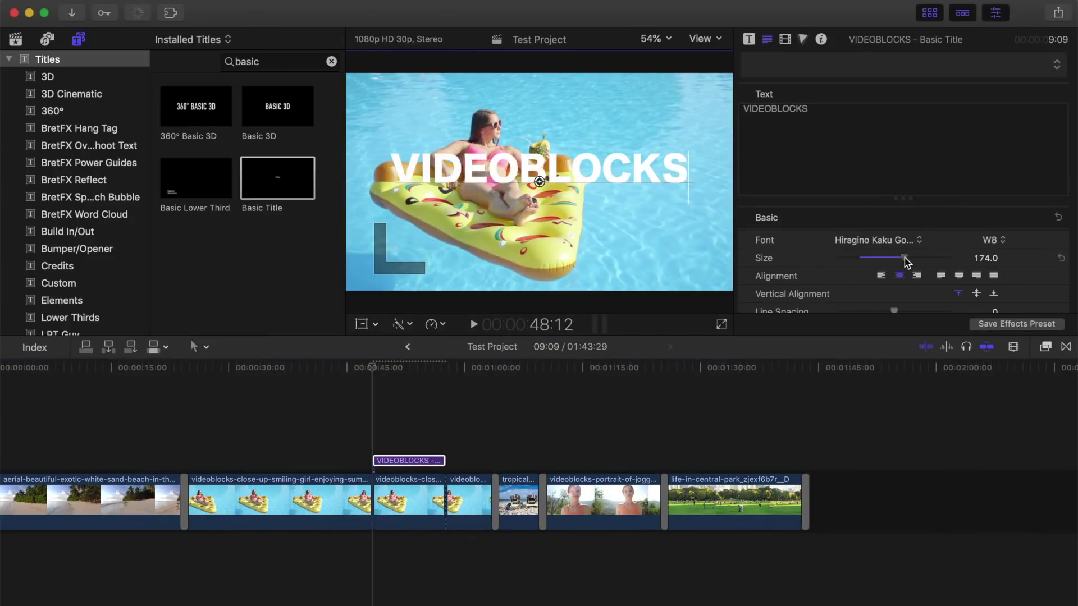
click(785, 38)
click(980, 82)
click(982, 272)
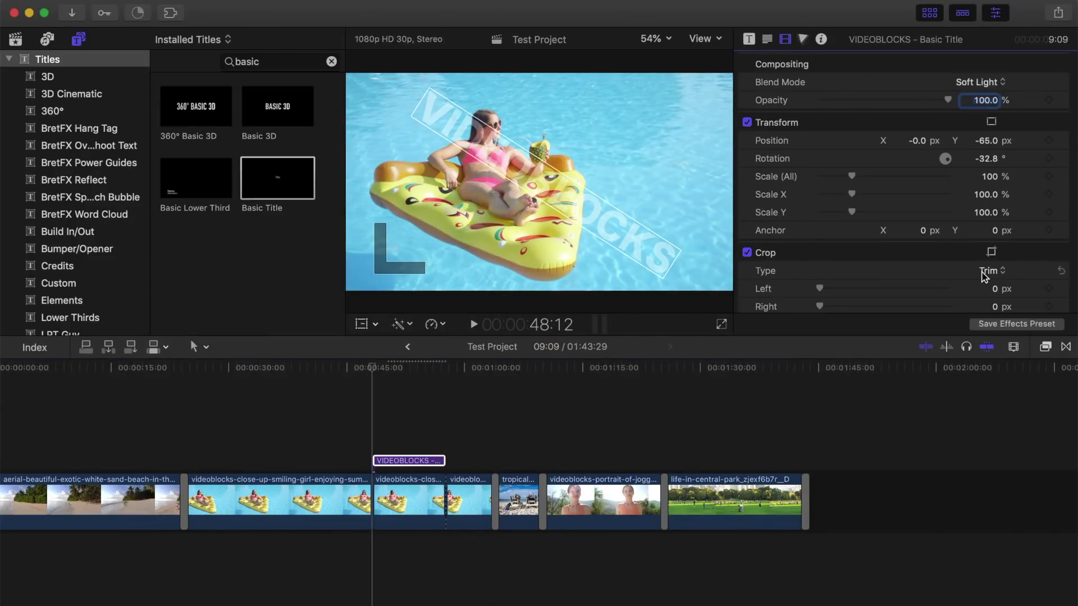
Lengthen the pool-float clip and extend the title to match its end.
click(427, 461)
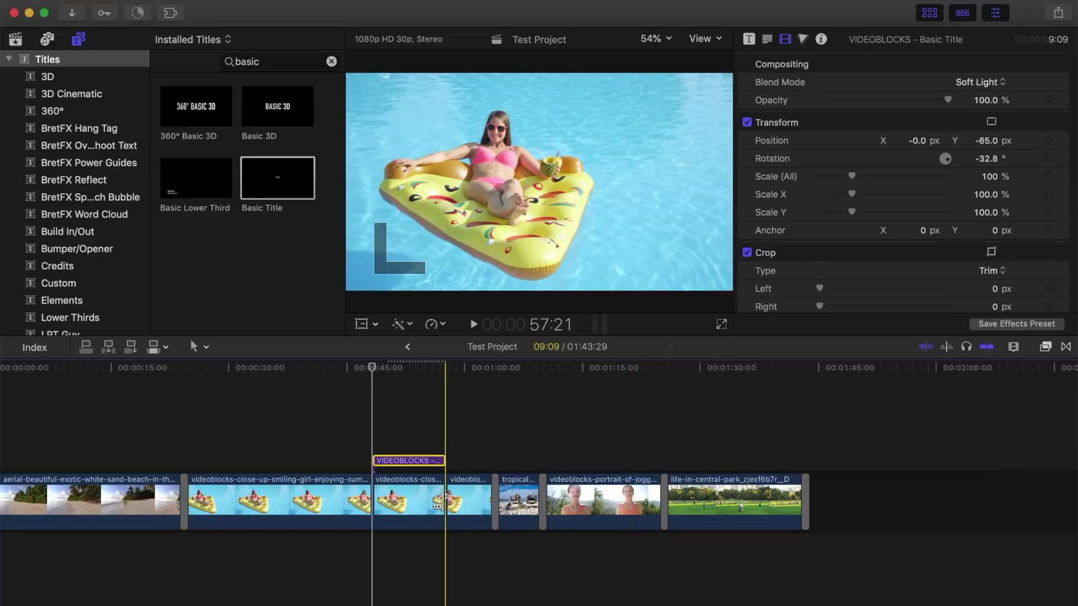
drag(452, 496, 485, 496)
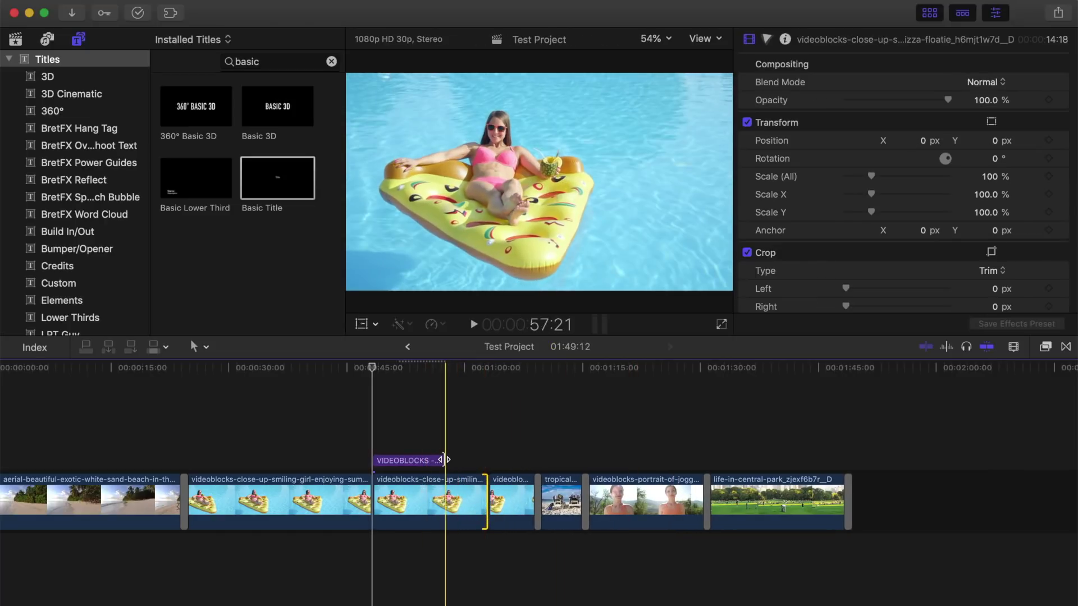
drag(443, 459, 486, 460)
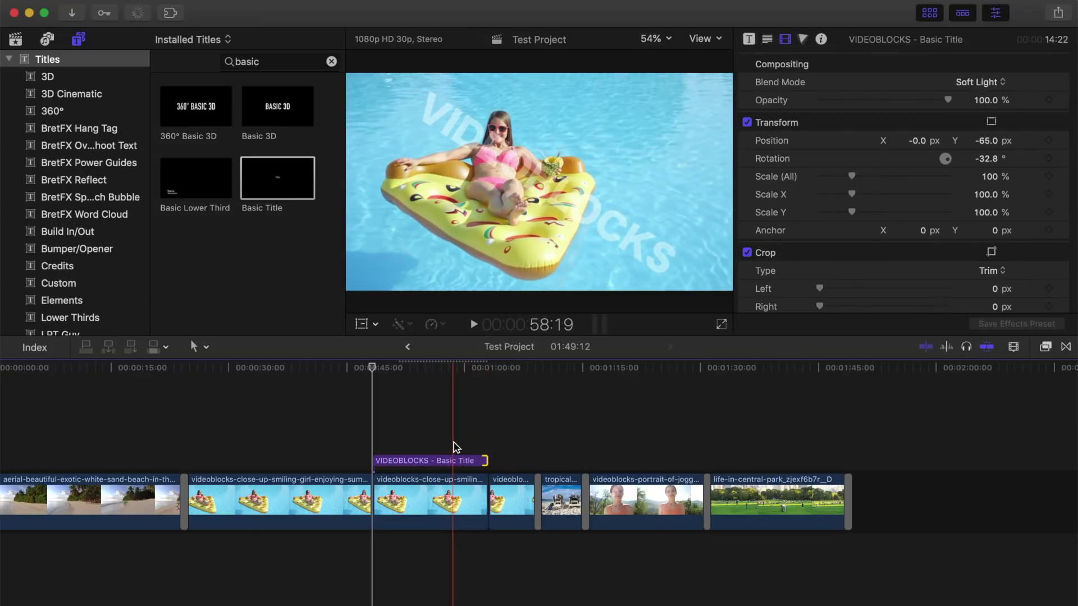
click(16, 39)
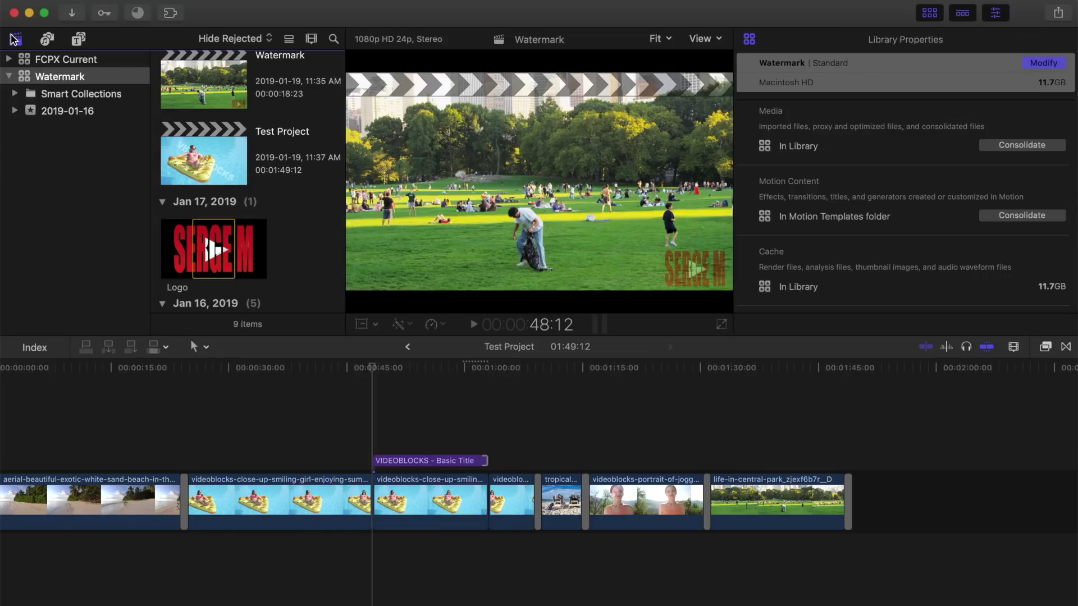
Open the pool-float library clip in its own timeline and filter titles to 'basic'.
scroll(167, 160, down, 5)
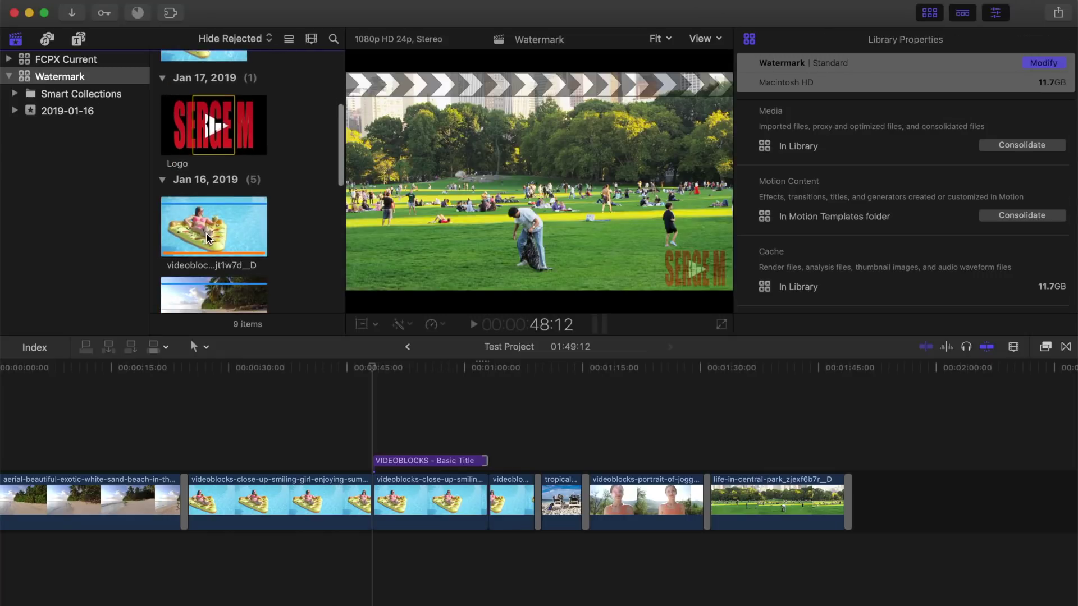
click(207, 233)
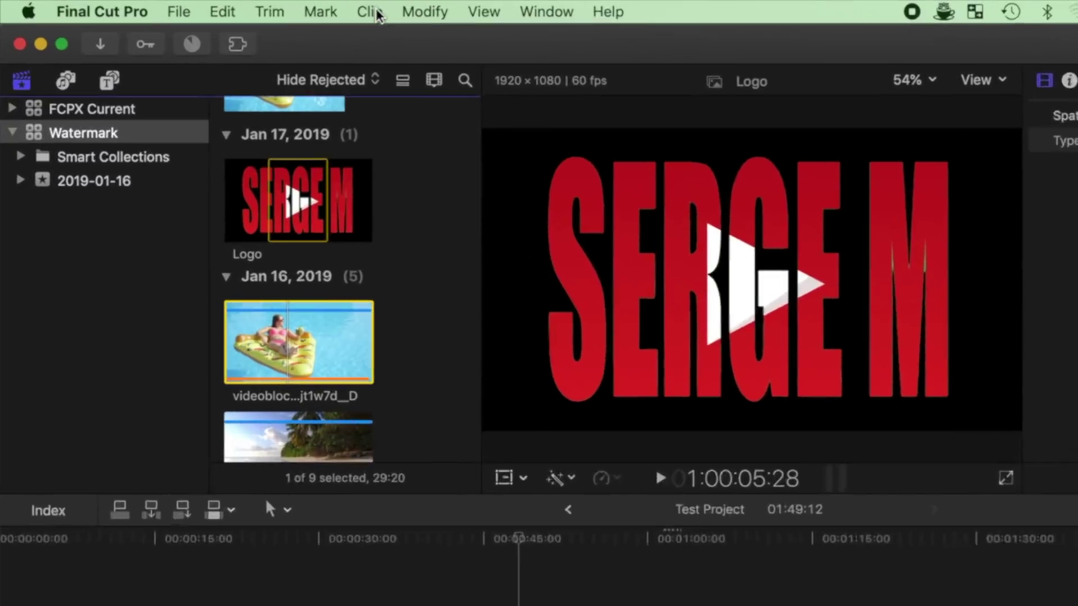
click(266, 6)
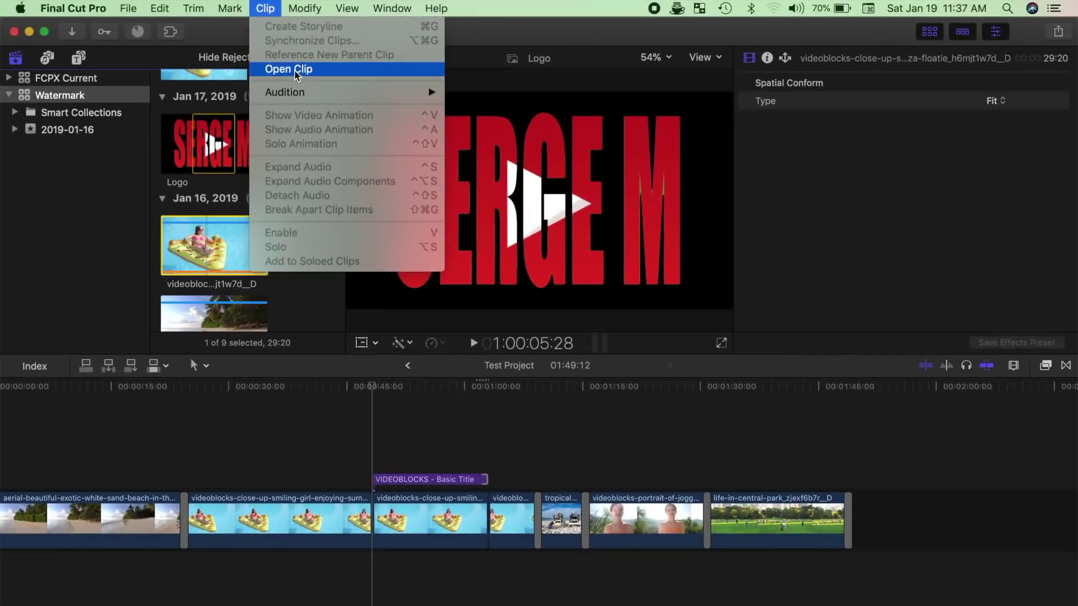
click(420, 100)
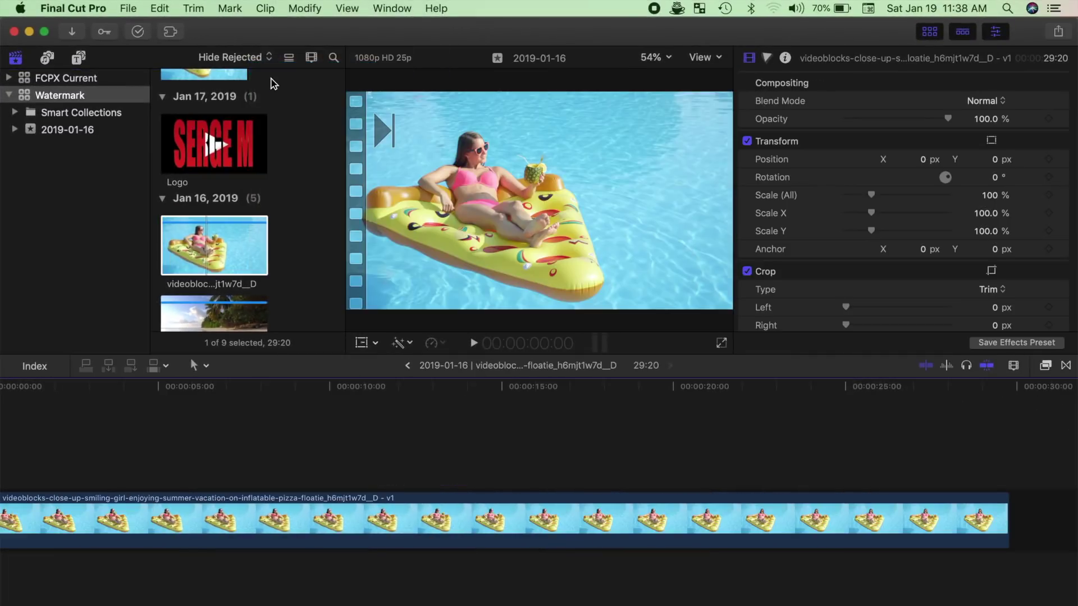
click(78, 57)
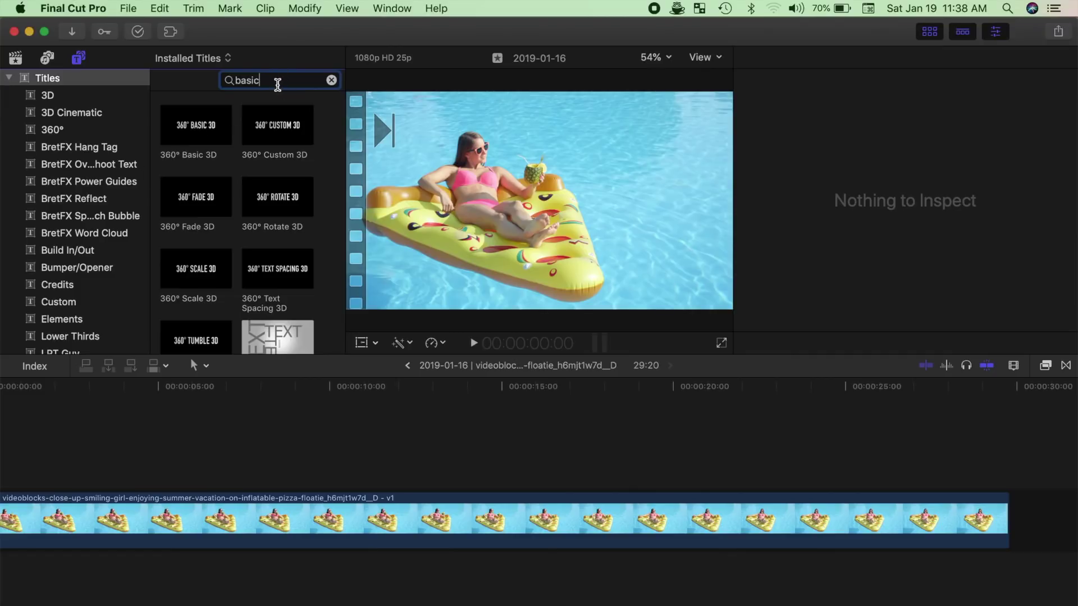
key(Return)
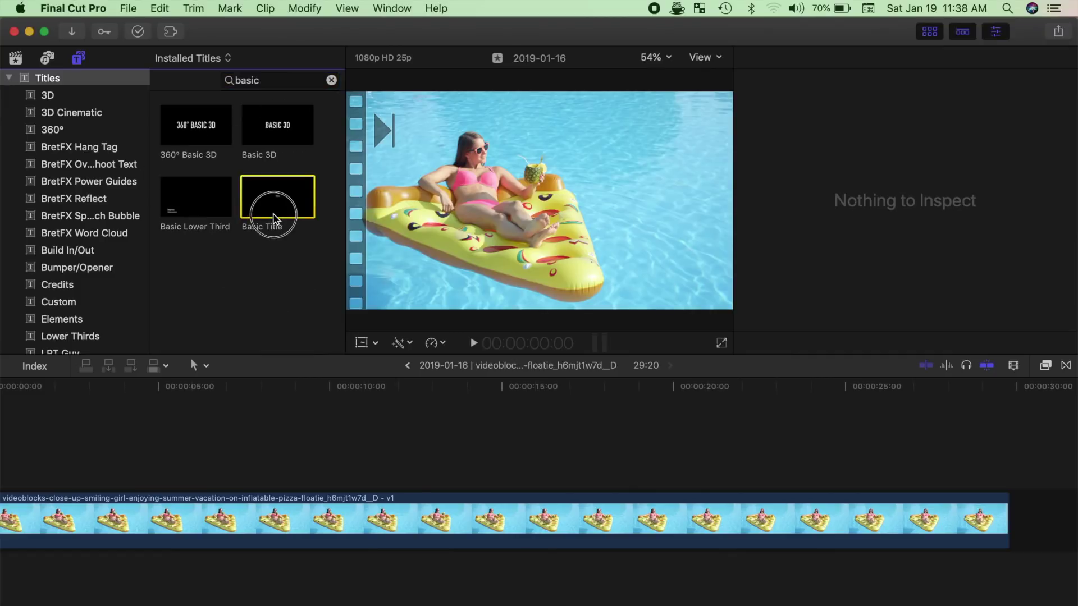
Add a Basic Title inside the opened pool clip, extended to the clip's full length.
drag(274, 219, 3, 465)
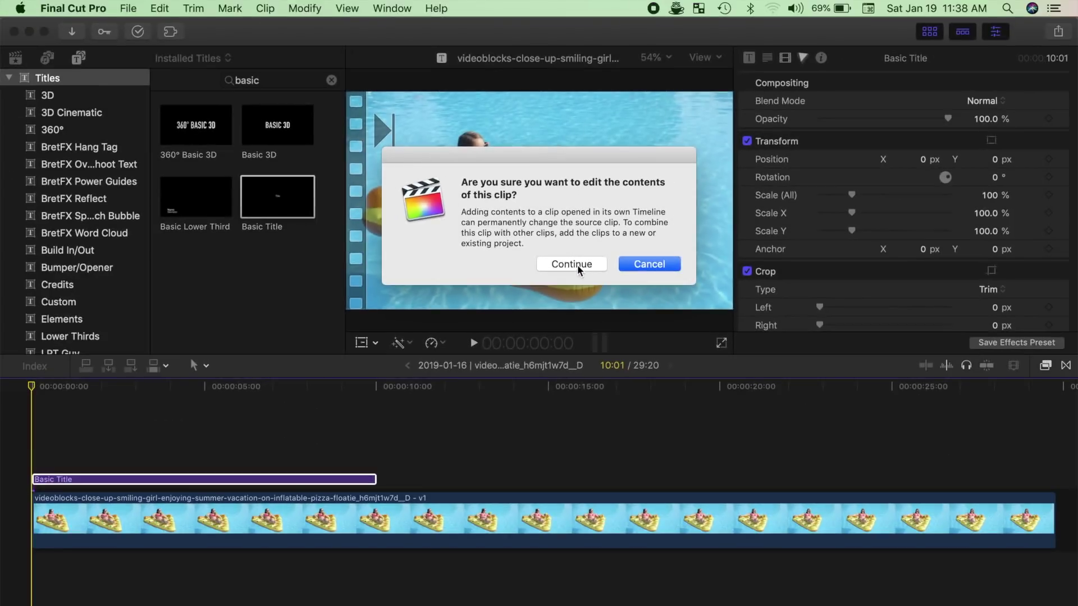
click(629, 411)
drag(375, 479, 1054, 478)
Make the title VIDEOBLOCKS at size 204, rotated -30° with Soft Light, then return to Test Project.
double_click(539, 197)
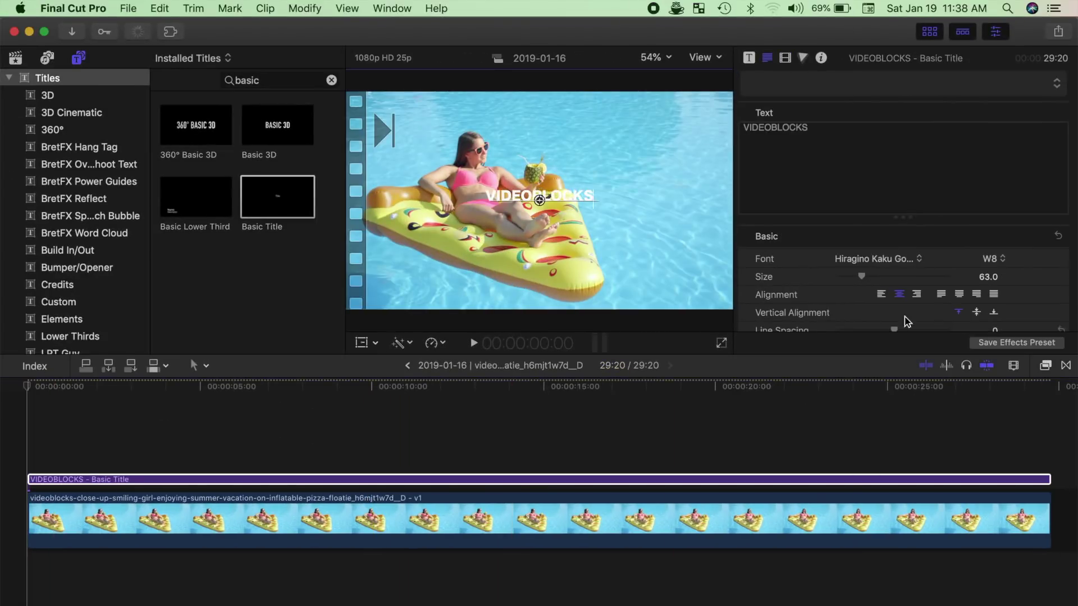
drag(862, 276, 920, 276)
click(361, 343)
drag(562, 168, 539, 135)
click(785, 58)
click(980, 100)
click(988, 337)
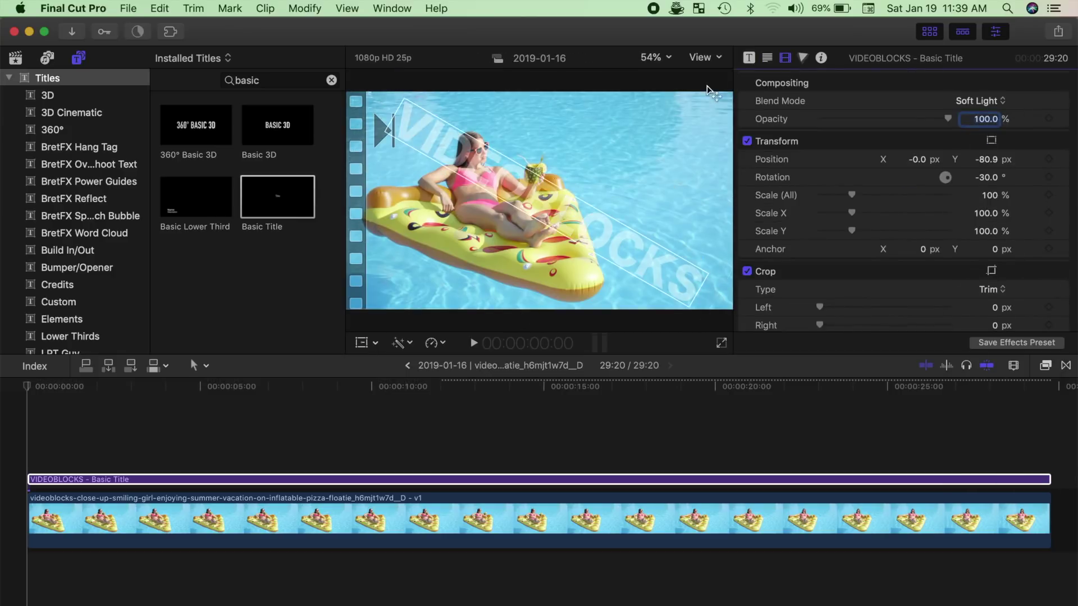
click(407, 365)
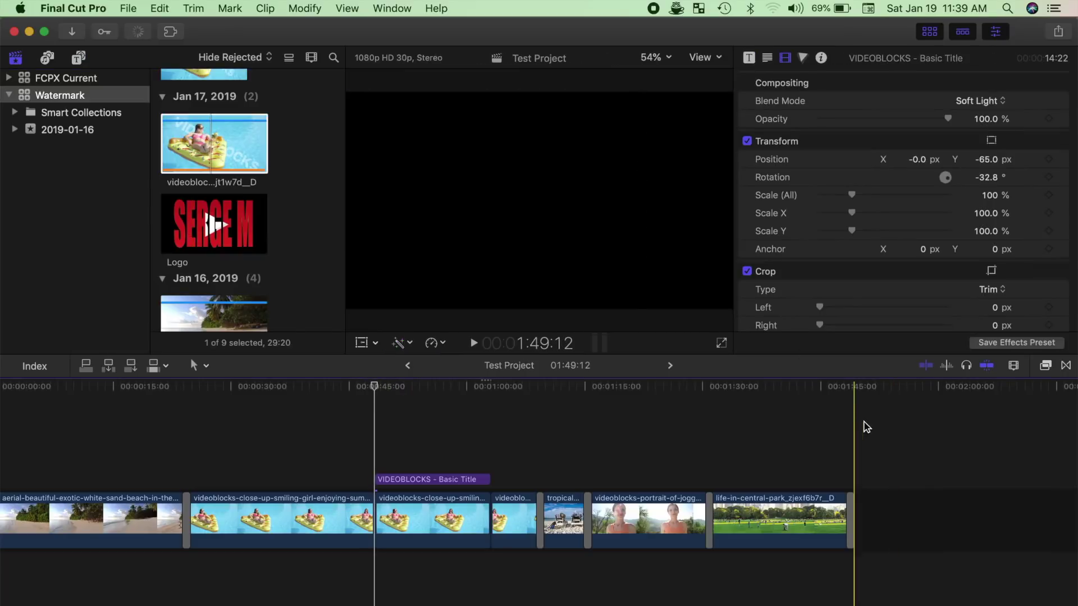
Append the watermarked pool clip to the end of the storyline and trim its end.
key(e)
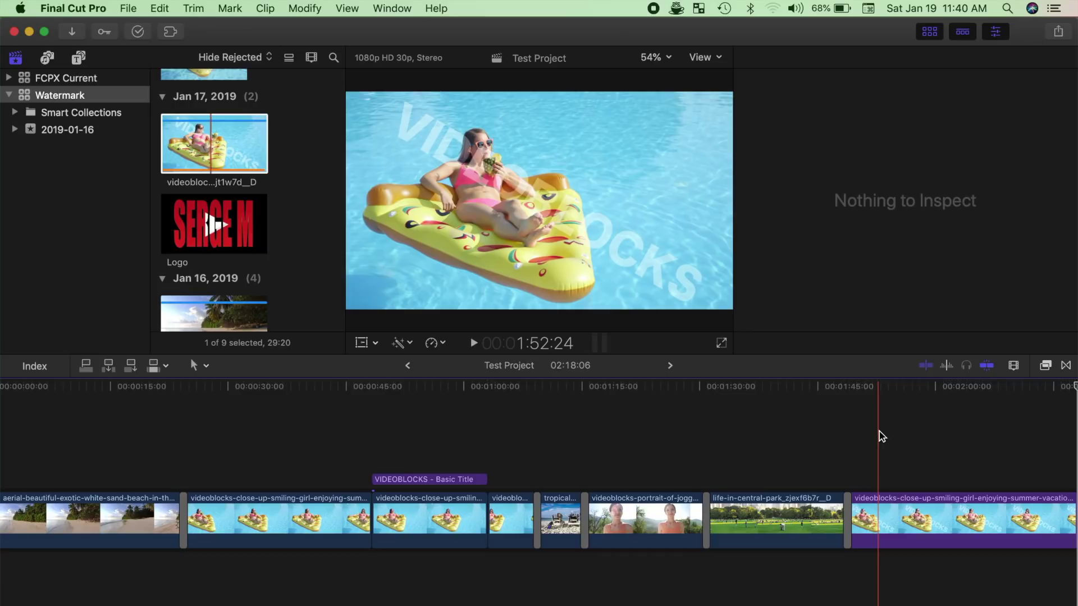
scroll(879, 436, right, 3)
drag(1000, 516, 897, 511)
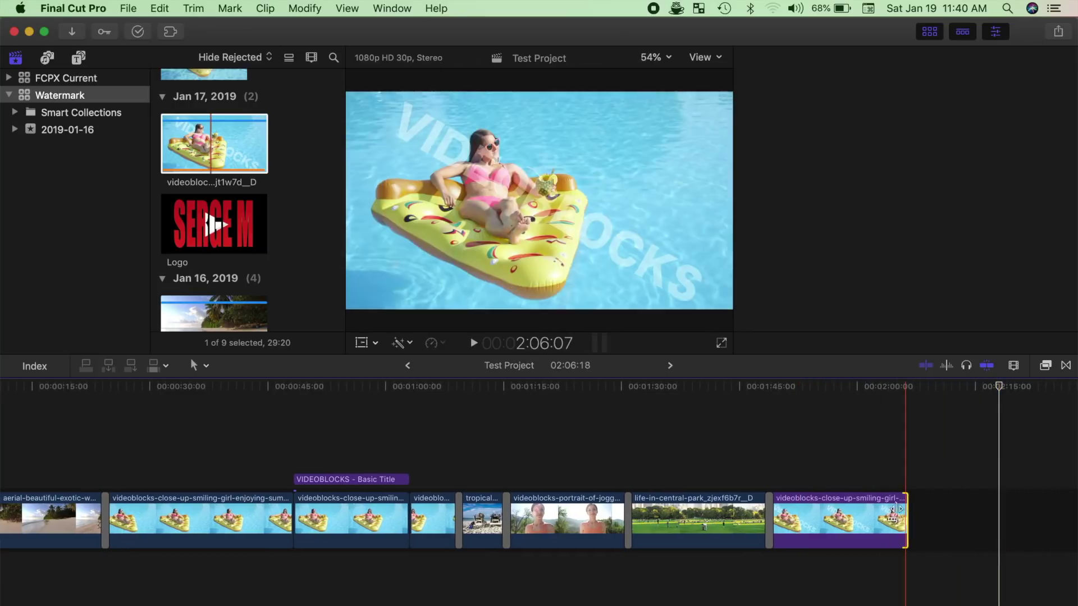
Blade the pool clip and connect its first part above the jogging and park clips, lengthened.
click(833, 510)
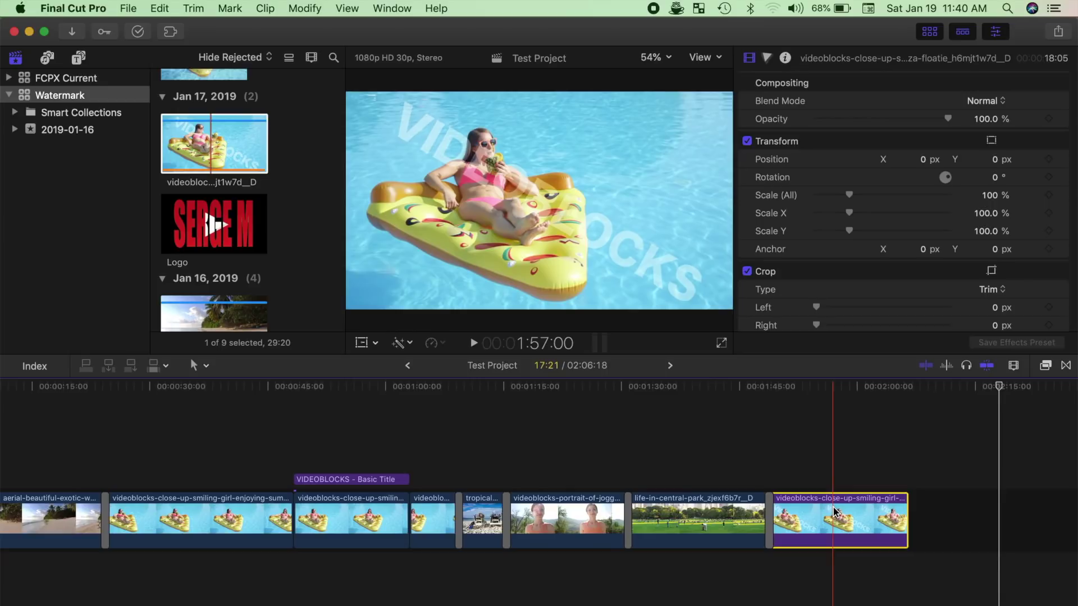
key(super+b)
drag(722, 477, 586, 414)
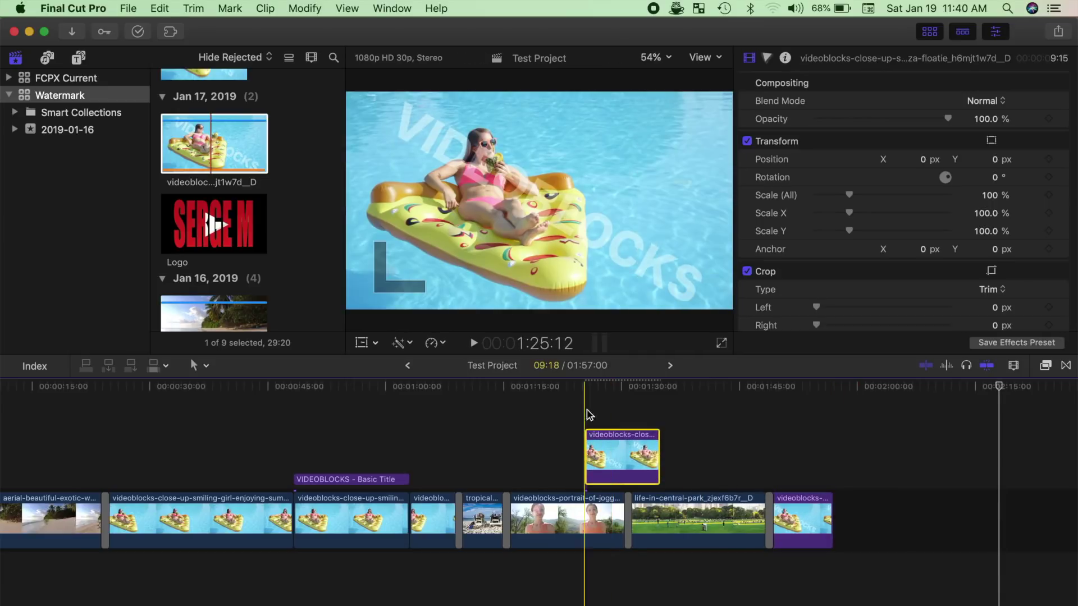
drag(659, 449, 700, 449)
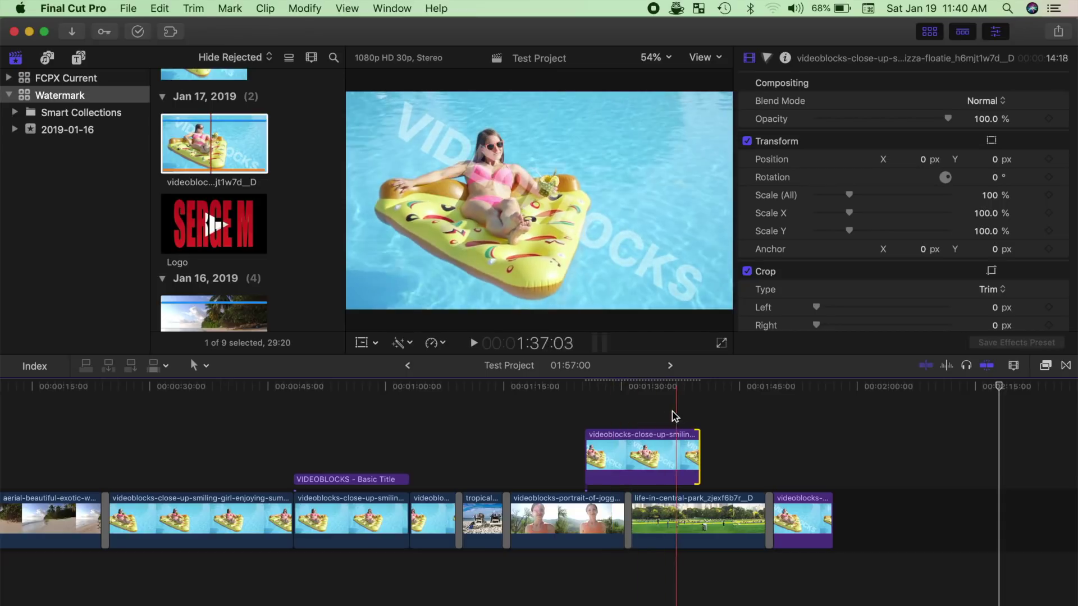
Open the connected pool-float clip in its own timeline and delete its VIDEOBLOCKS title.
click(622, 413)
click(628, 447)
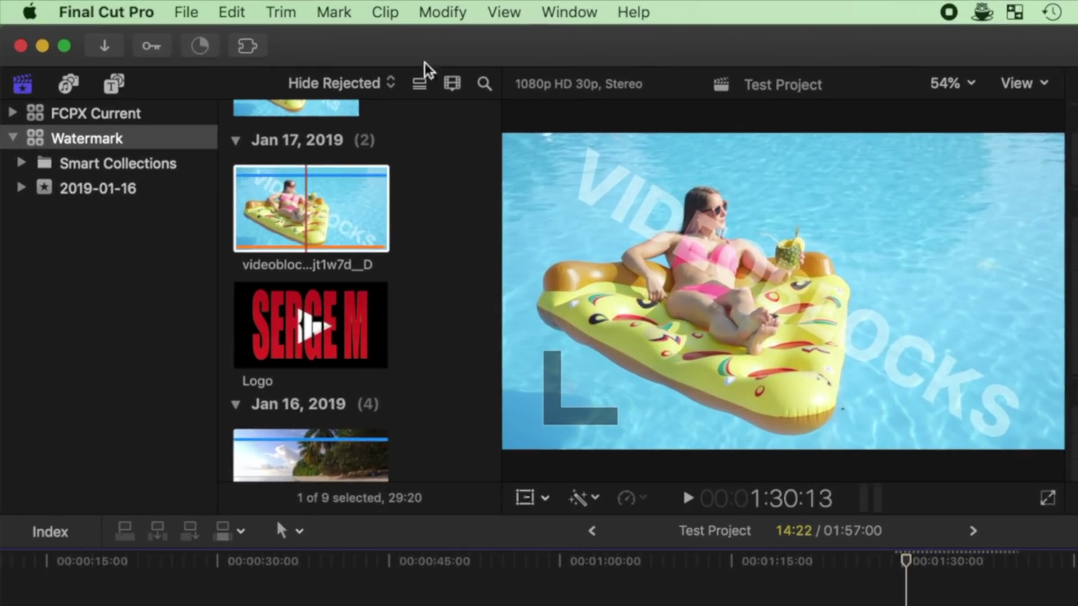
click(392, 17)
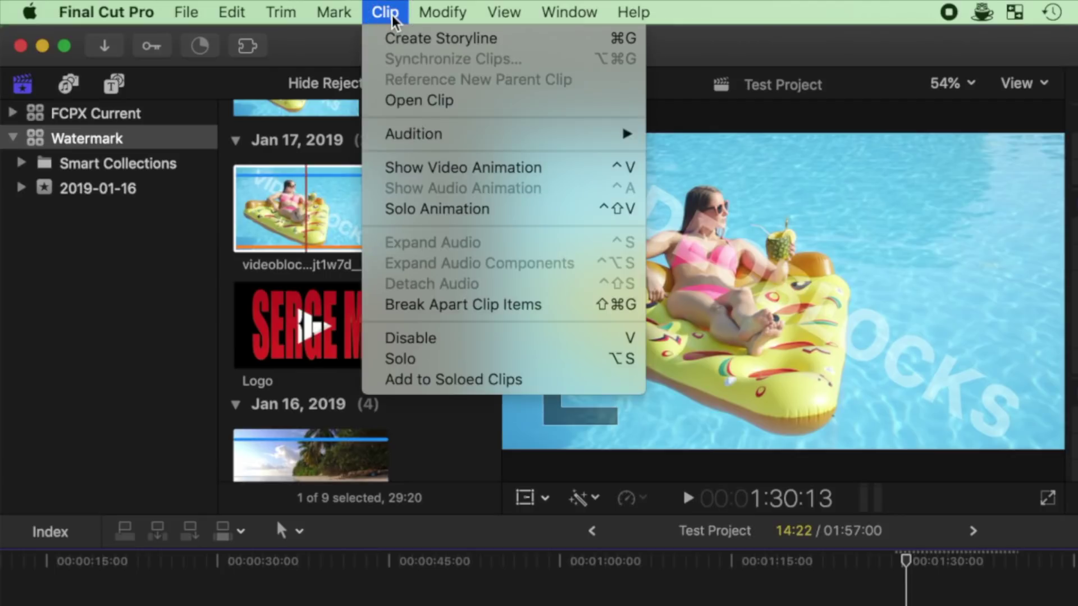
click(417, 101)
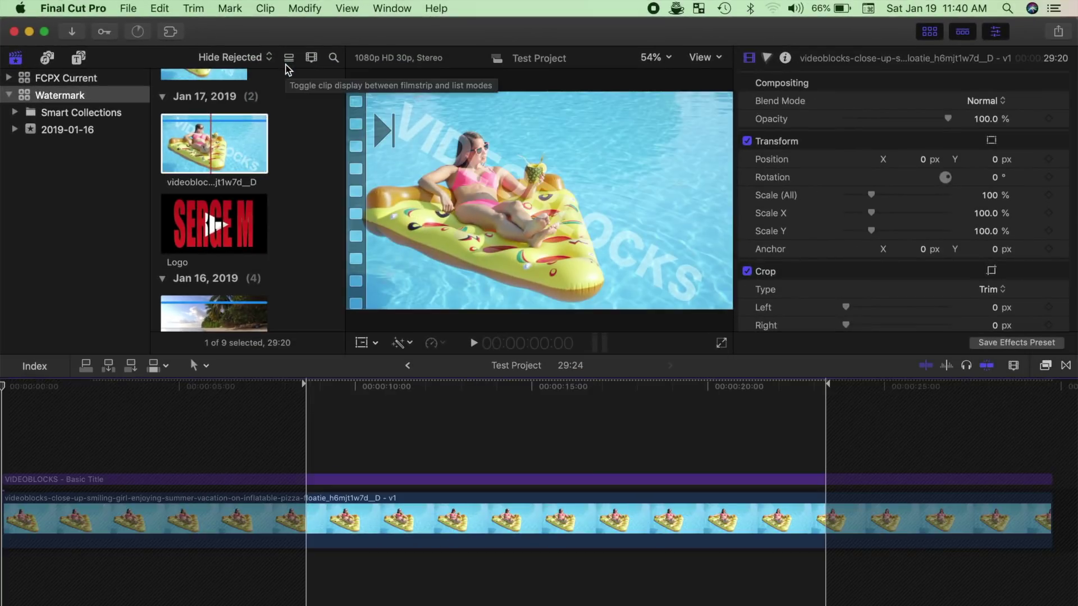
click(427, 480)
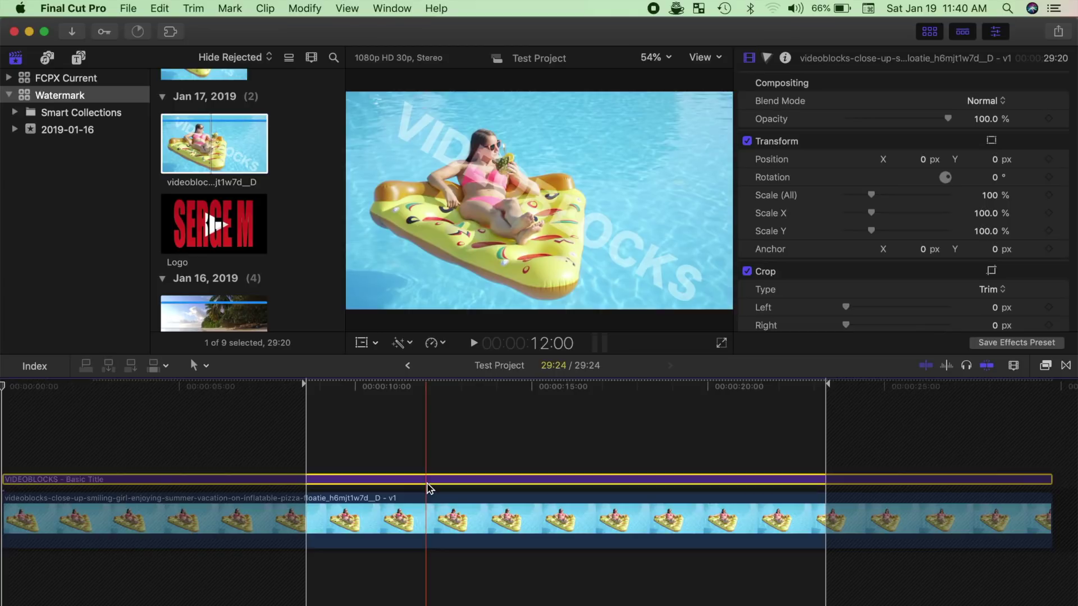
key(Delete)
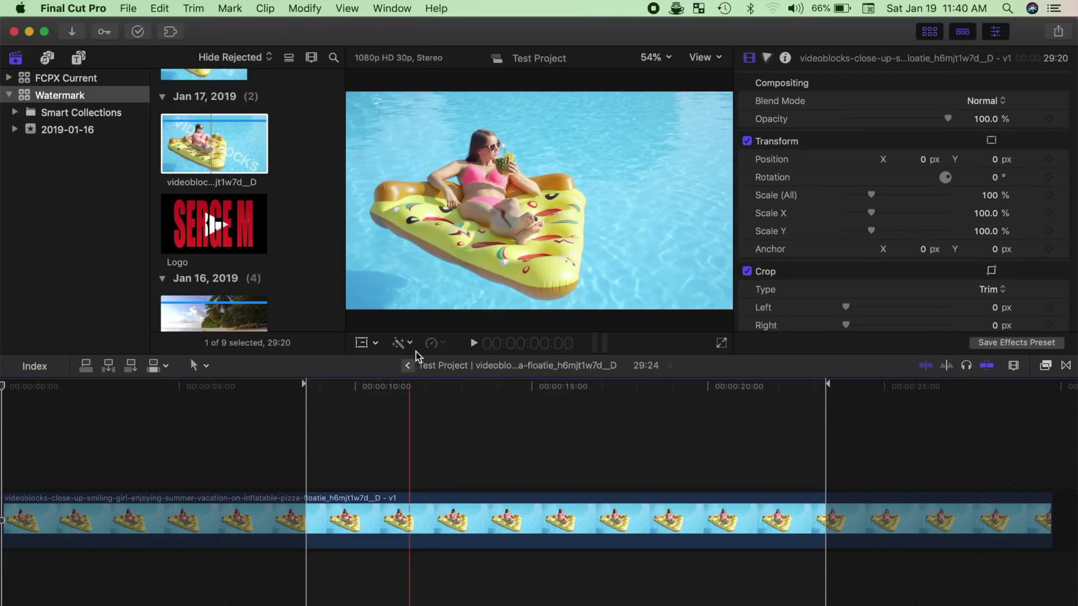
click(408, 365)
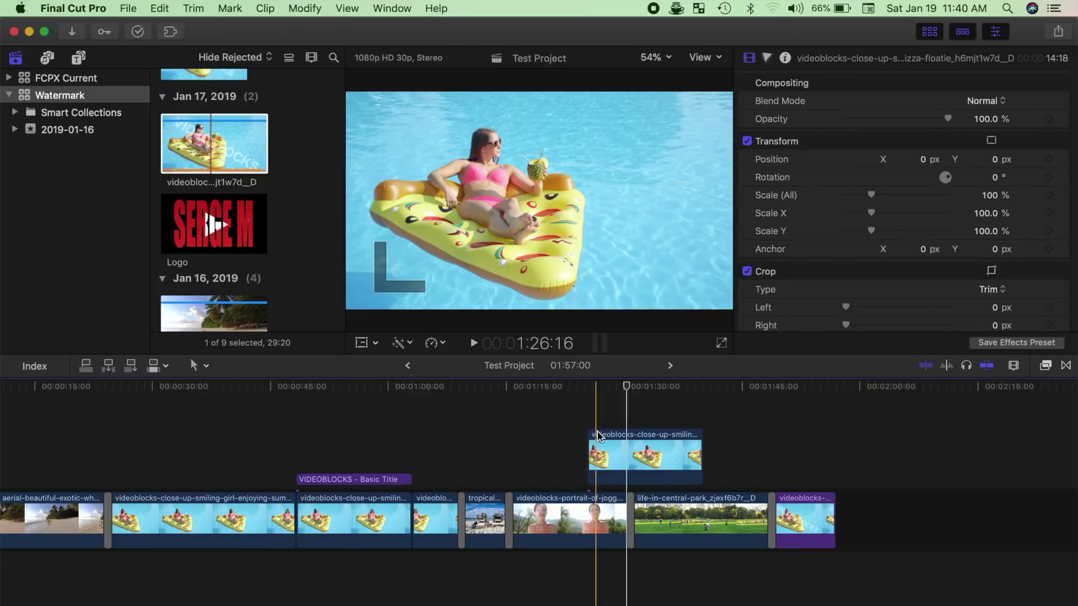